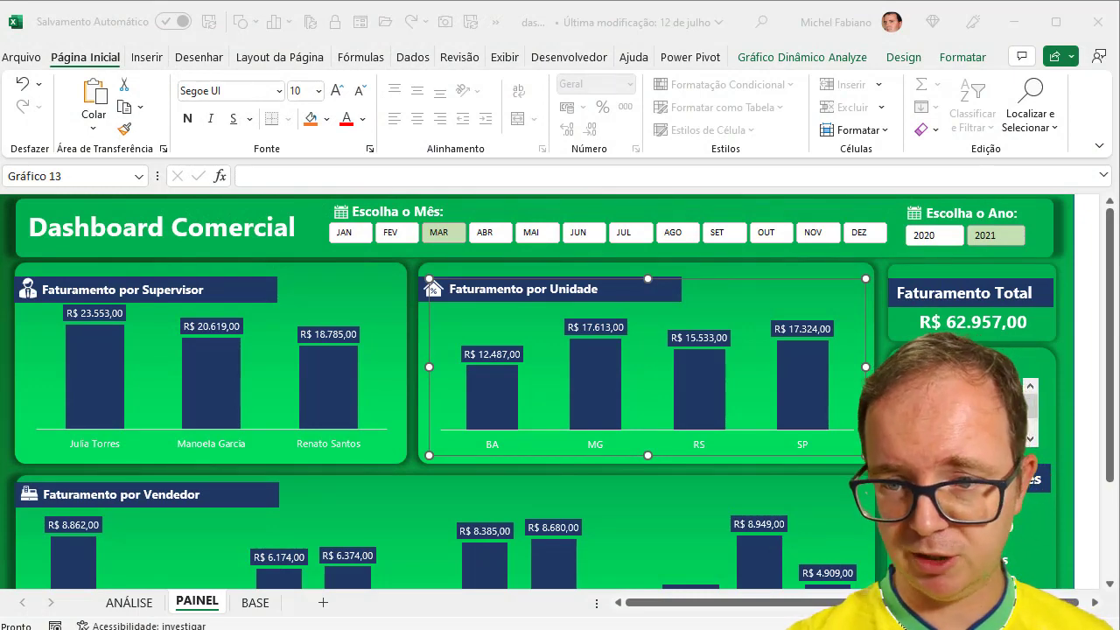
Filter the Excel dashboard to January in the month slicer.
left_click(1111, 474)
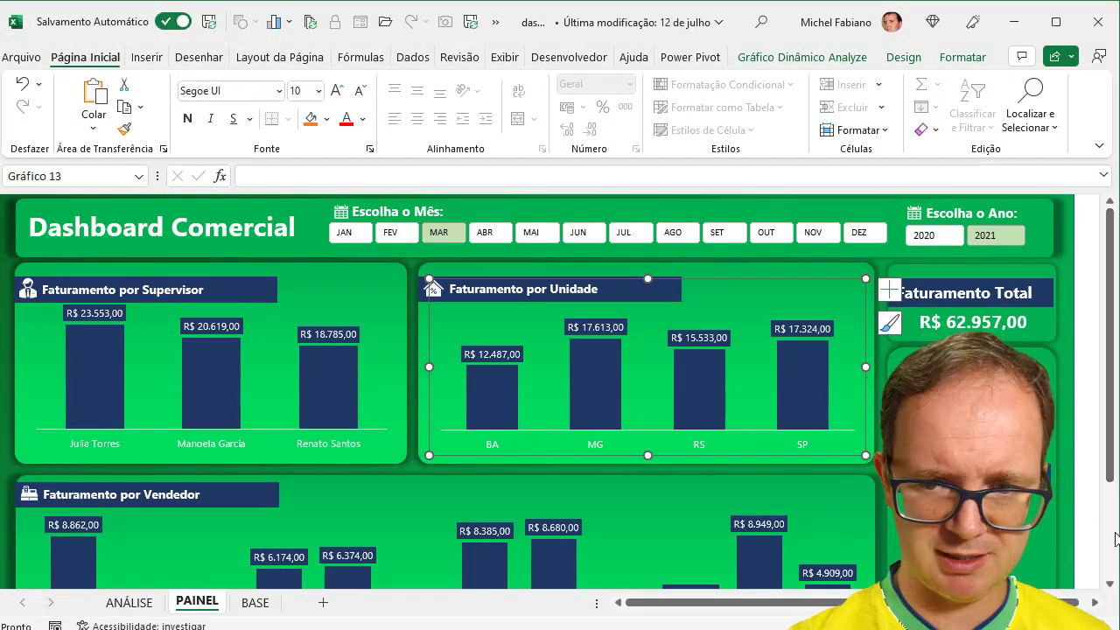
left_click_drag(1114, 543, 1114, 356)
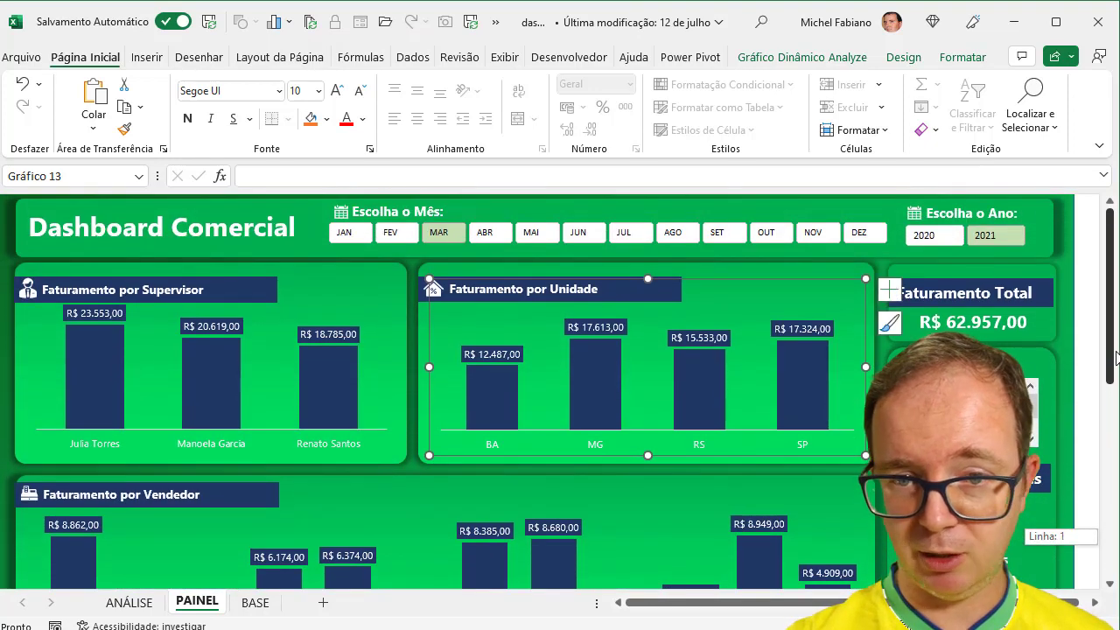
left_click(356, 235)
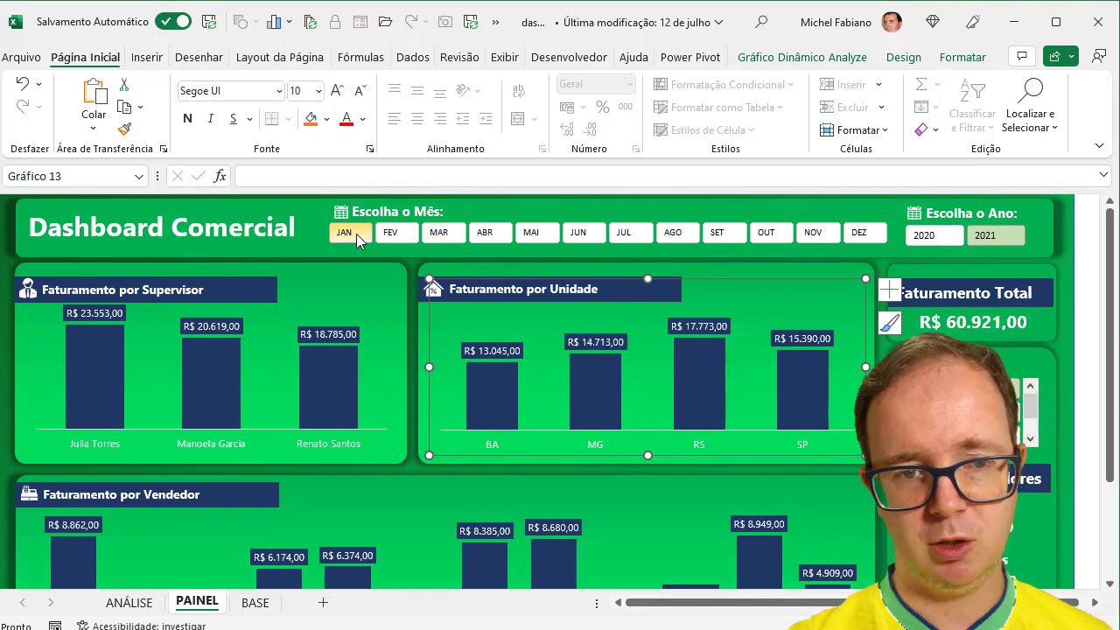
Copy the Faturamento por Supervisor chart and switch to PowerPoint.
left_click(318, 281)
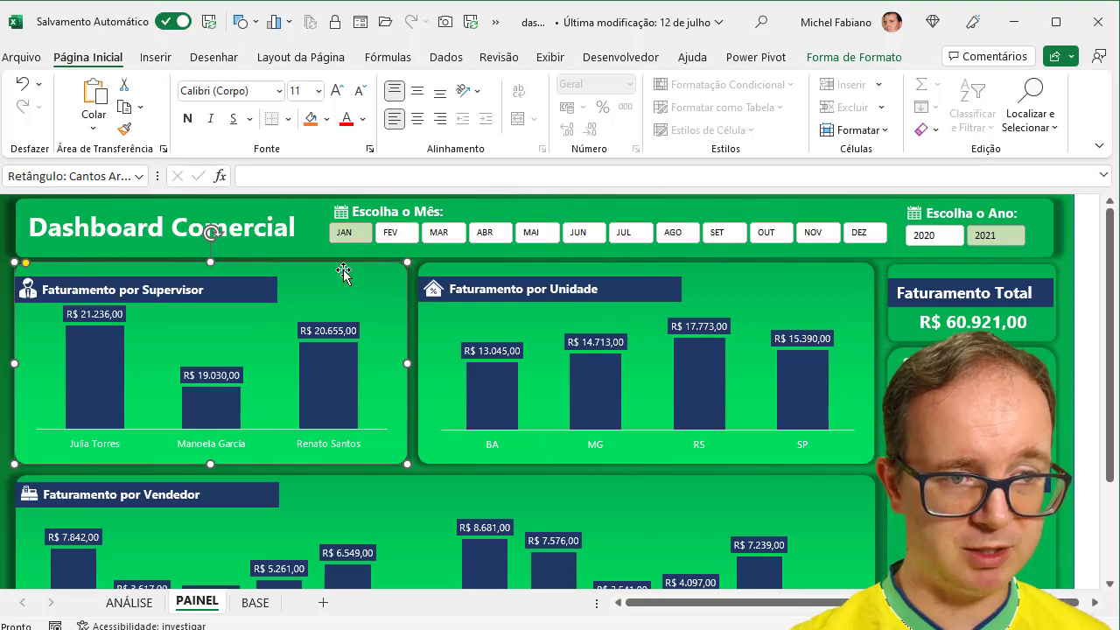
left_click(254, 330)
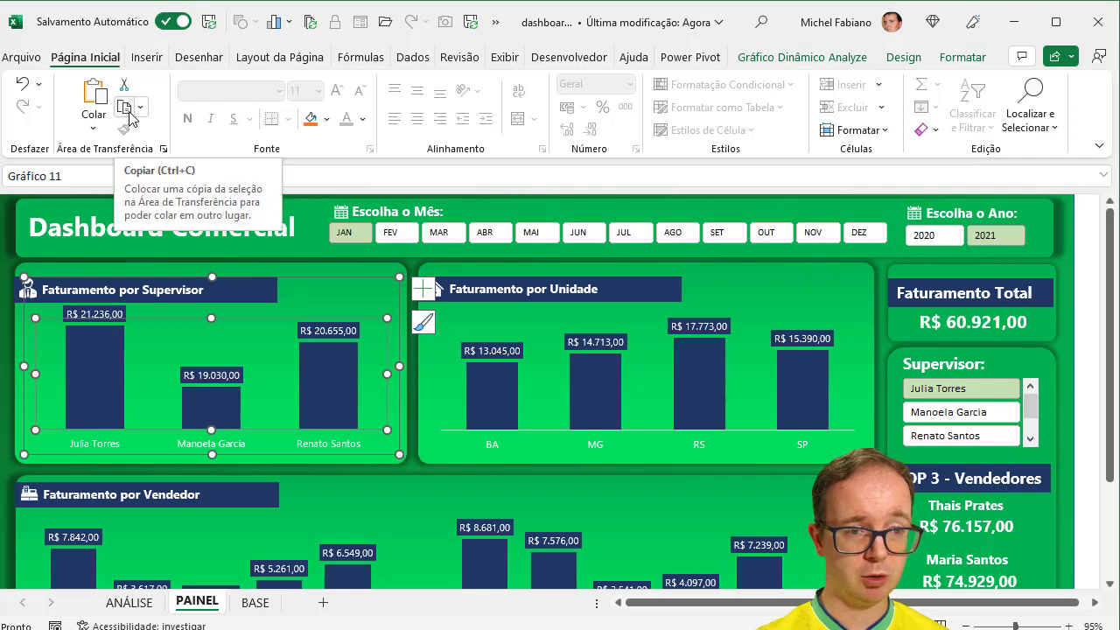
key("ctrl+c")
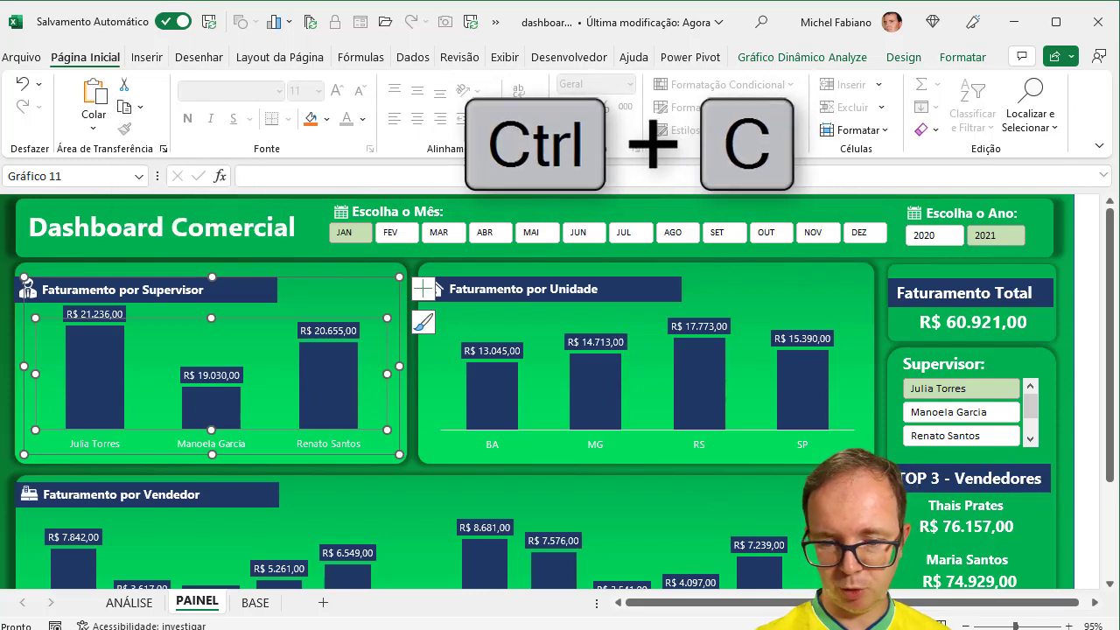
key("alt+Tab")
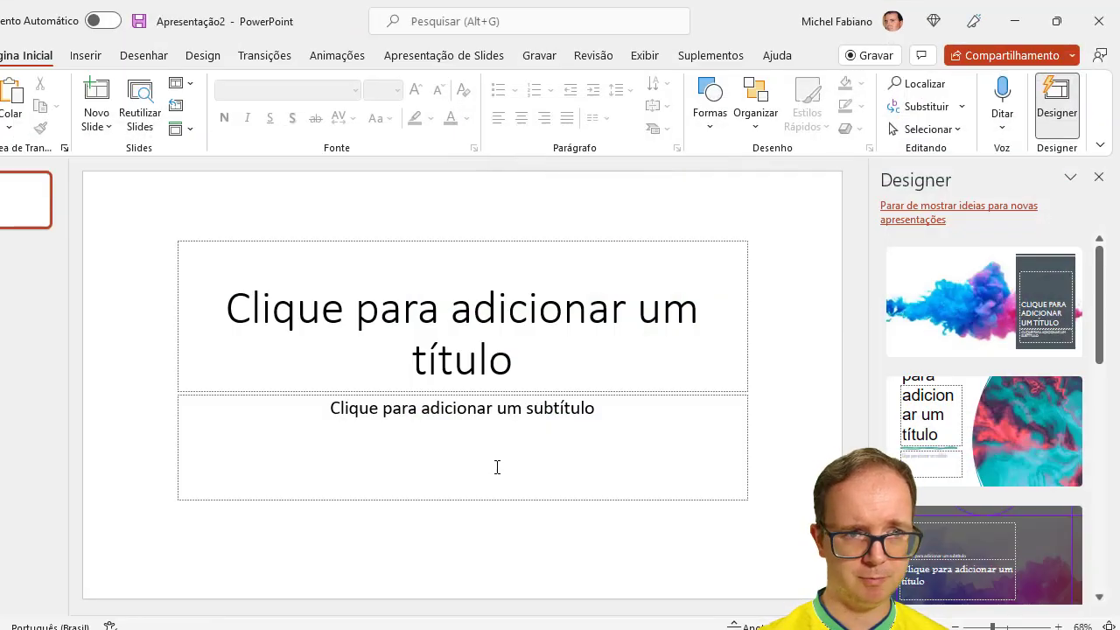
Check the layouts list, move the PowerPoint window over the dashboard, then maximize it again.
left_click(182, 82)
left_click(191, 88)
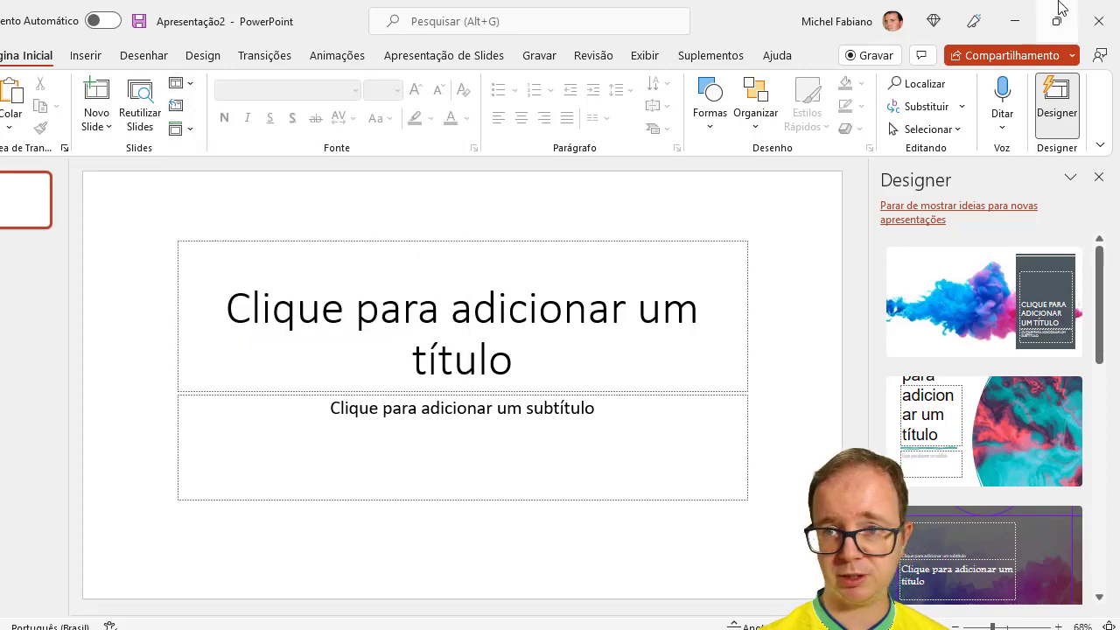
left_click(1058, 17)
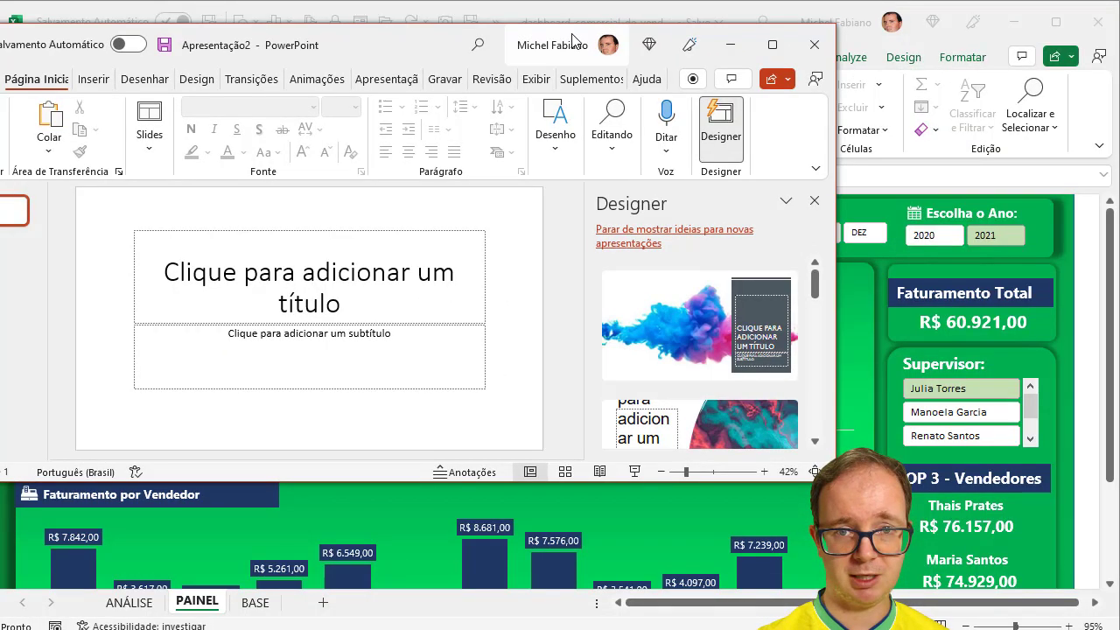
left_click_drag(569, 38, 616, 16)
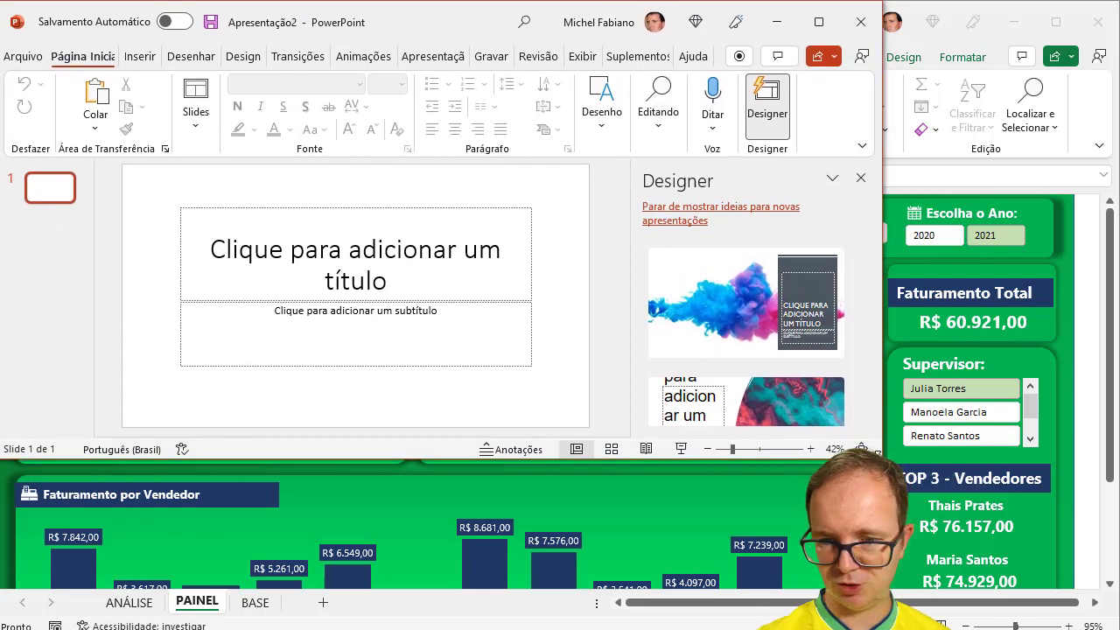
key("super+Up")
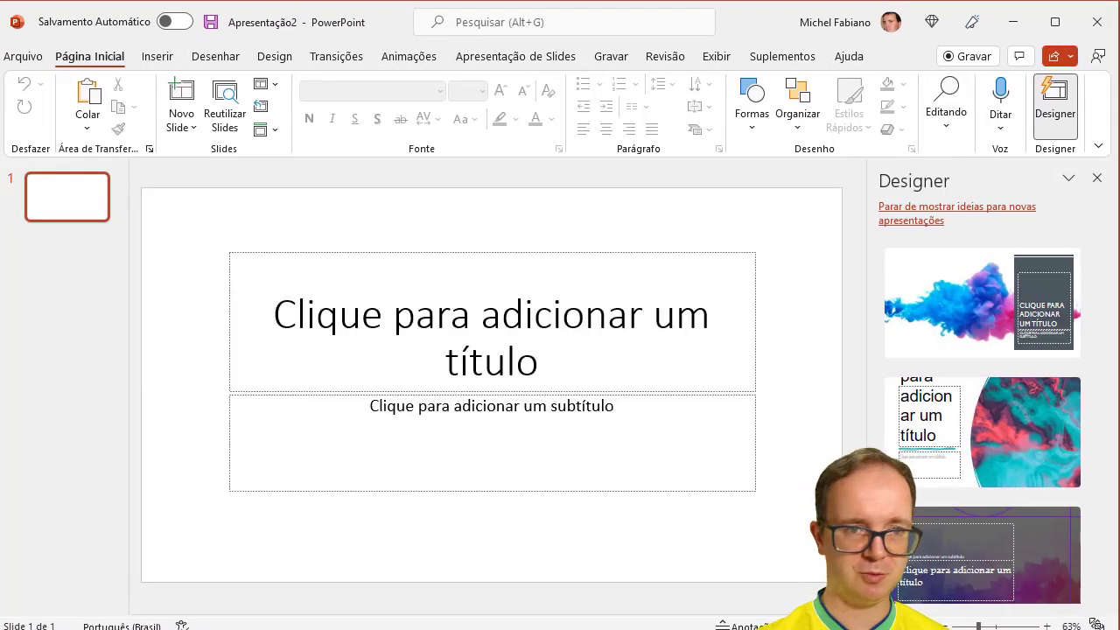
Change slide 1 to the Em Branco layout and bring up the Colar paste options.
left_click(277, 91)
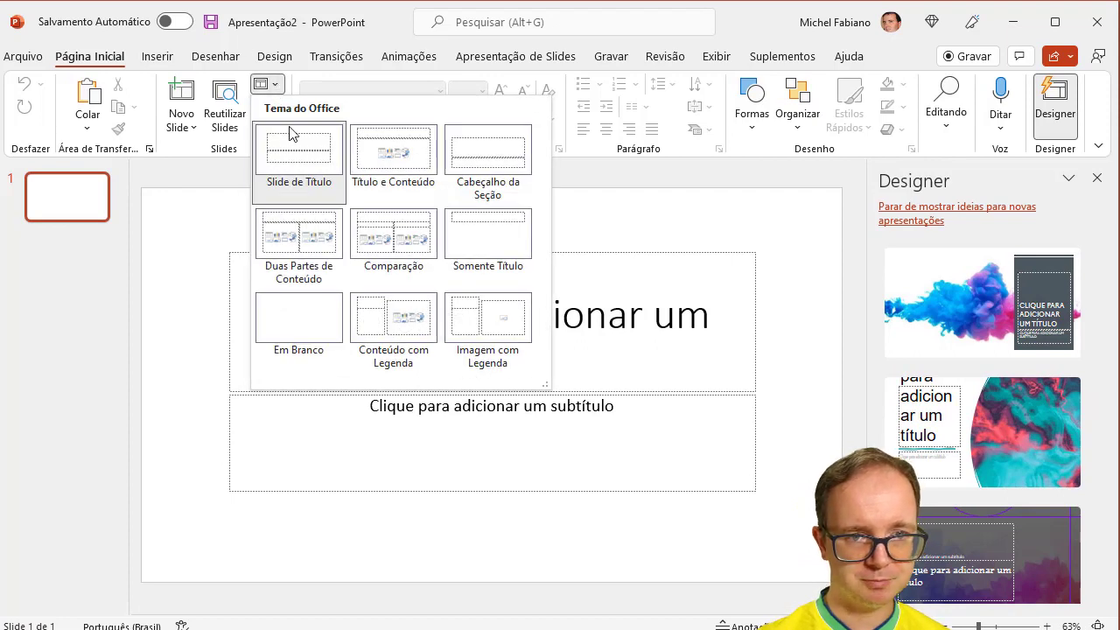
left_click(312, 306)
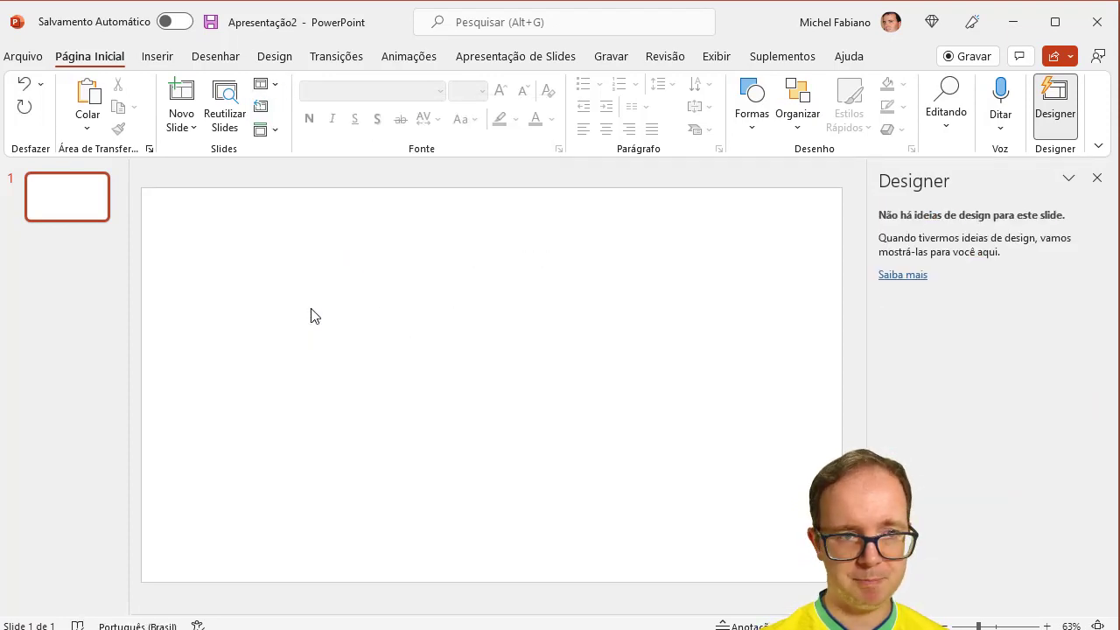
left_click(86, 126)
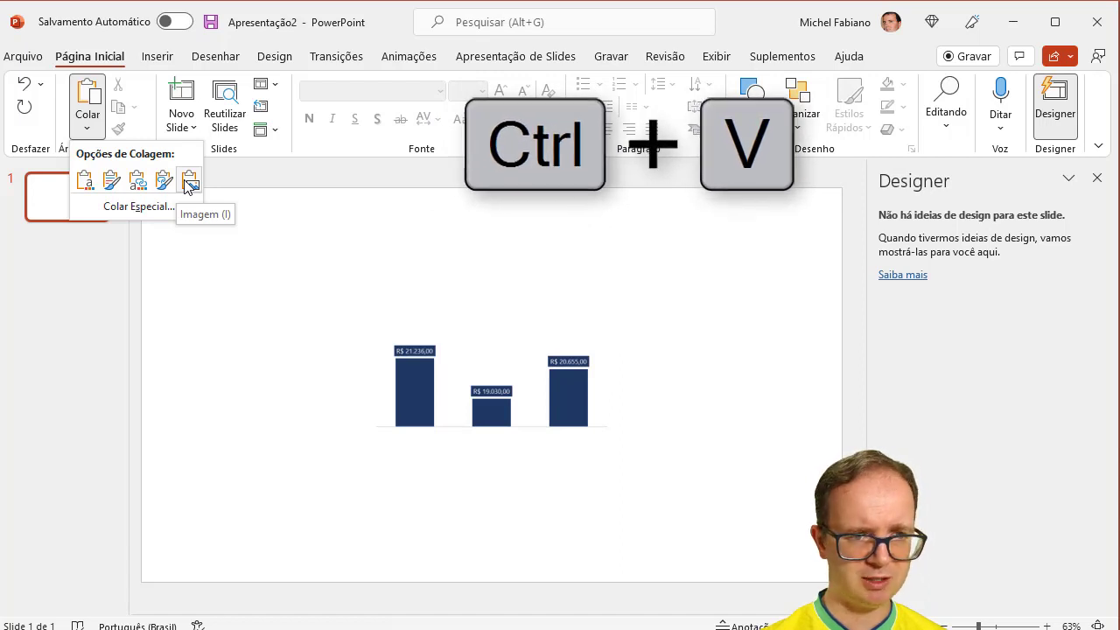
Paste the chart, unlinked, as an Objeto Gráfico do Microsoft Office via Colar Especial.
left_click(140, 208)
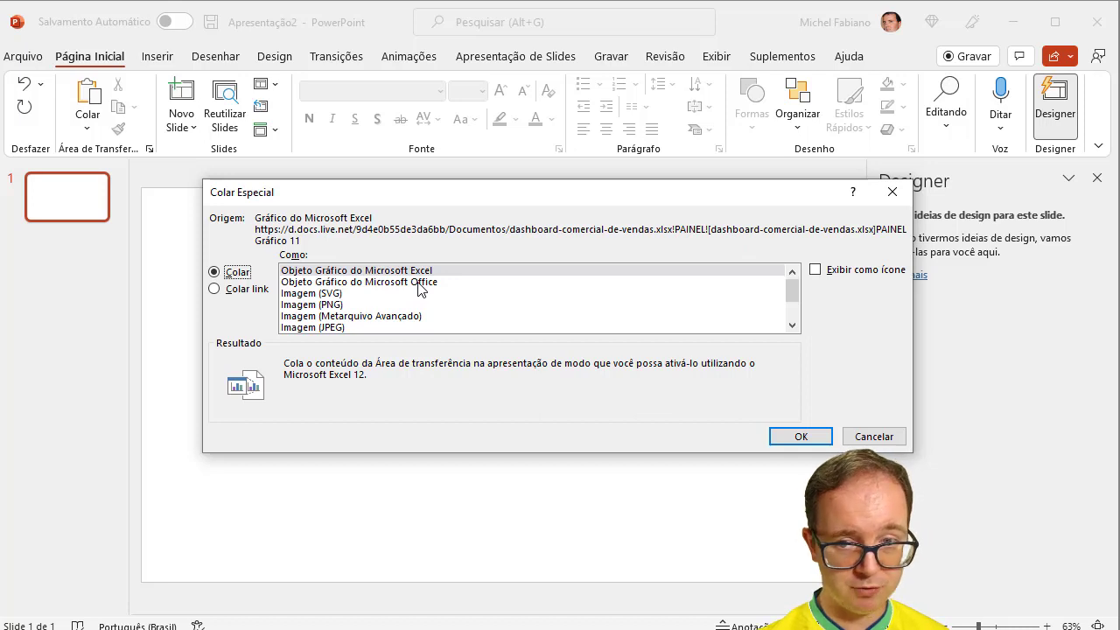
left_click(215, 289)
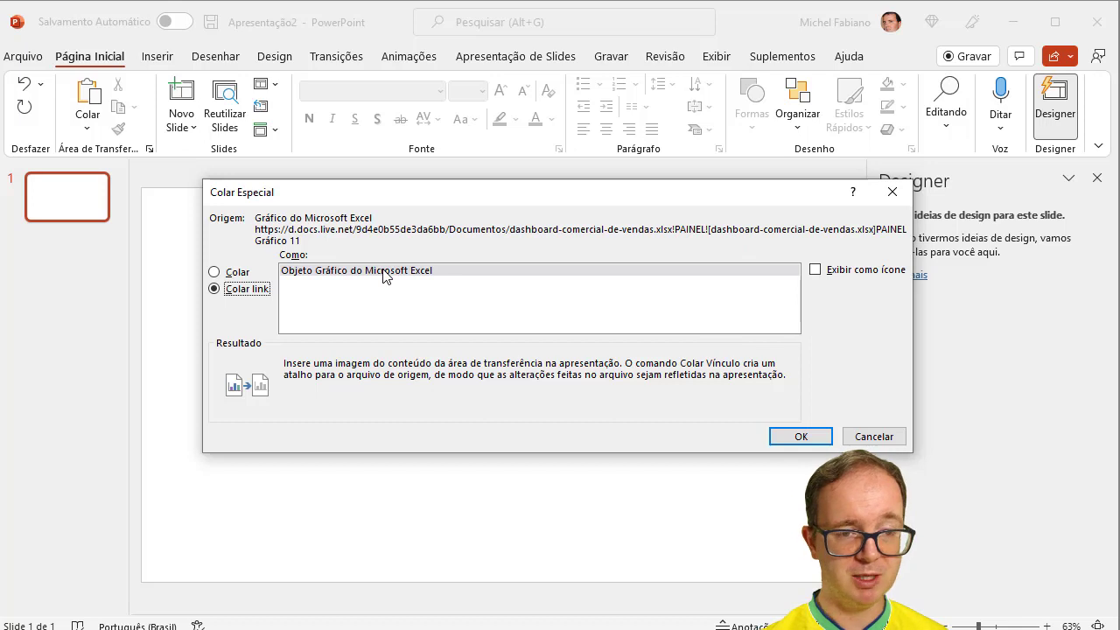
left_click(218, 274)
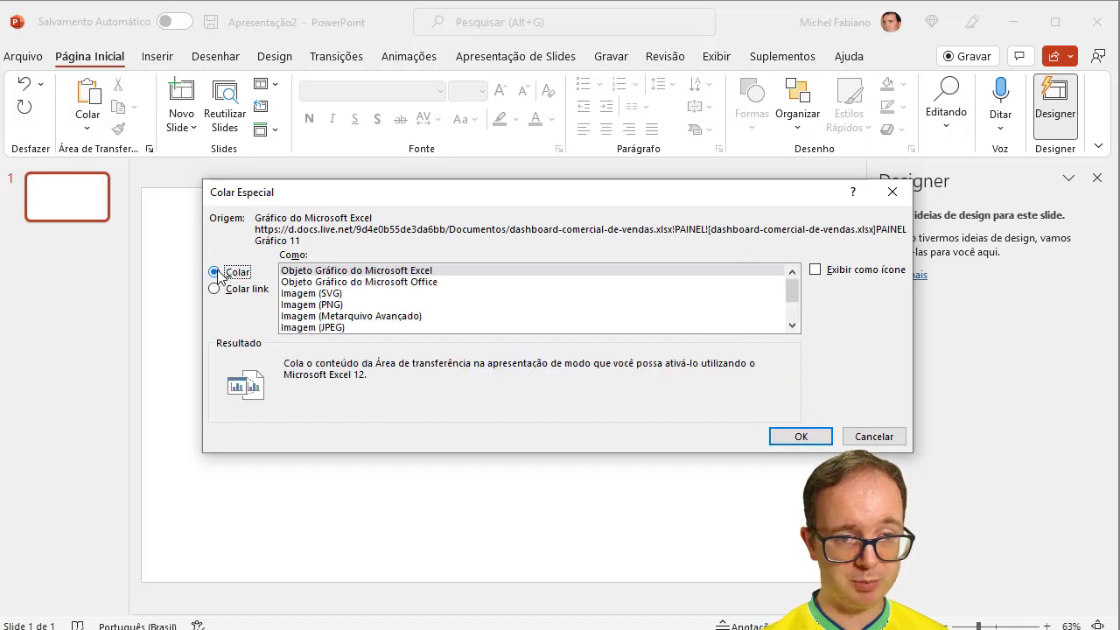
left_click(360, 284)
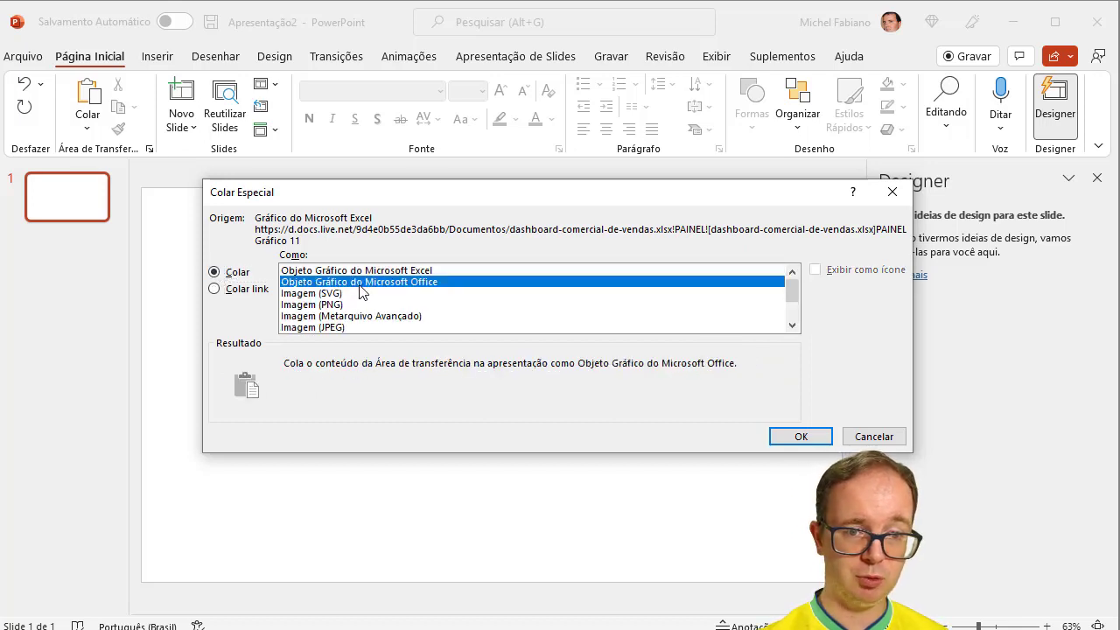
left_click(798, 436)
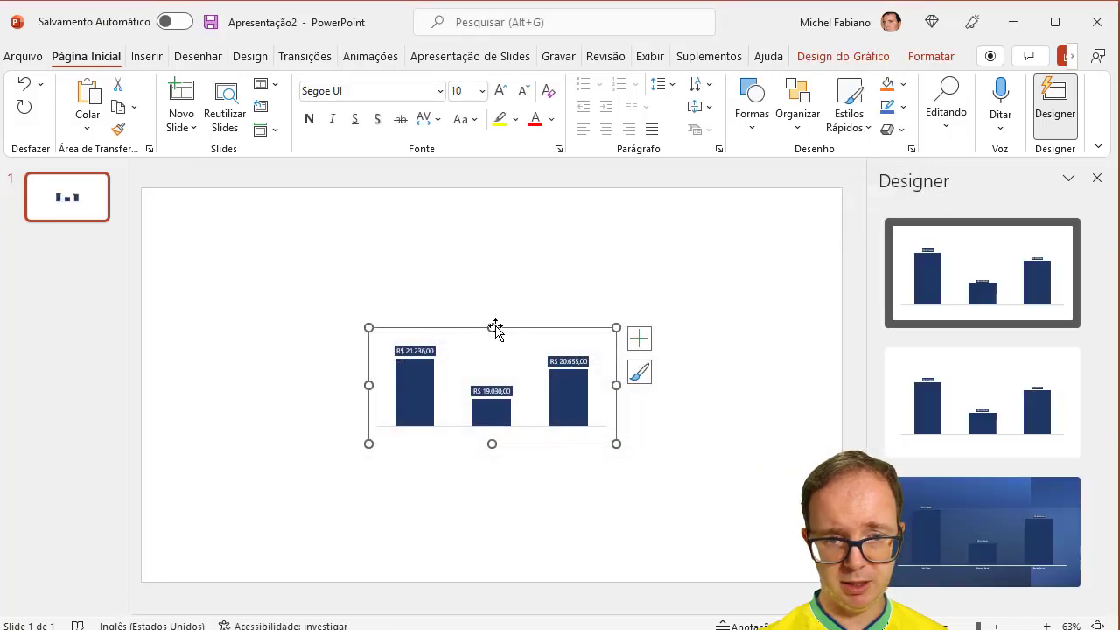
Stretch the chart across most of the slide and apply the dark-blue Designer layout.
left_click_drag(366, 326, 257, 258)
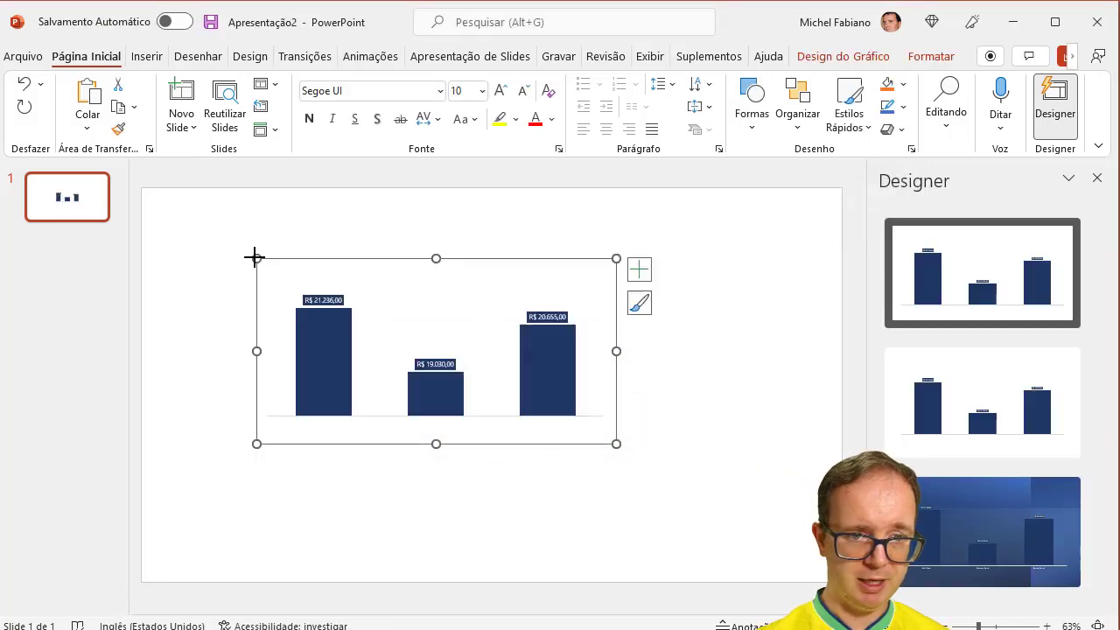
left_click_drag(616, 444, 766, 508)
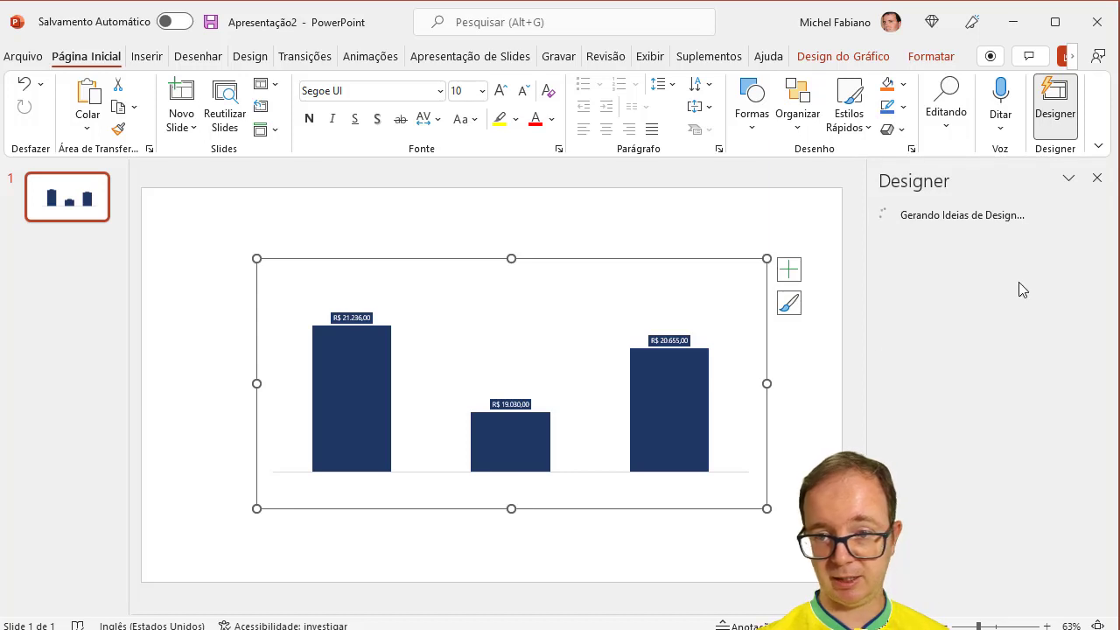
scroll(1116, 402, "down", 5)
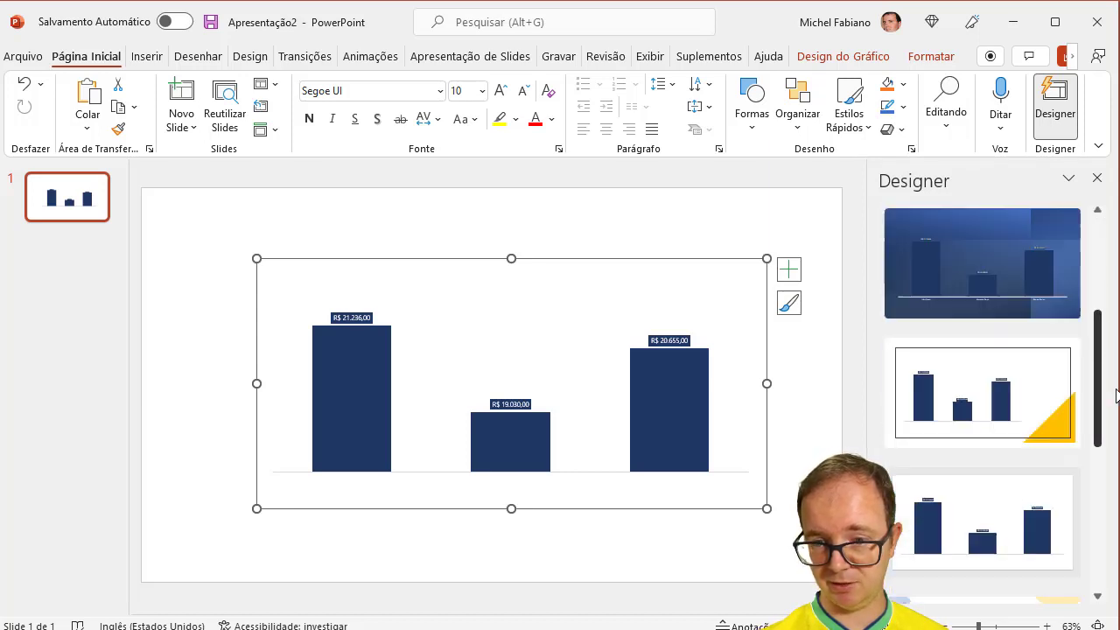
scroll(1116, 402, "down", 3)
scroll(1116, 402, "down", 2)
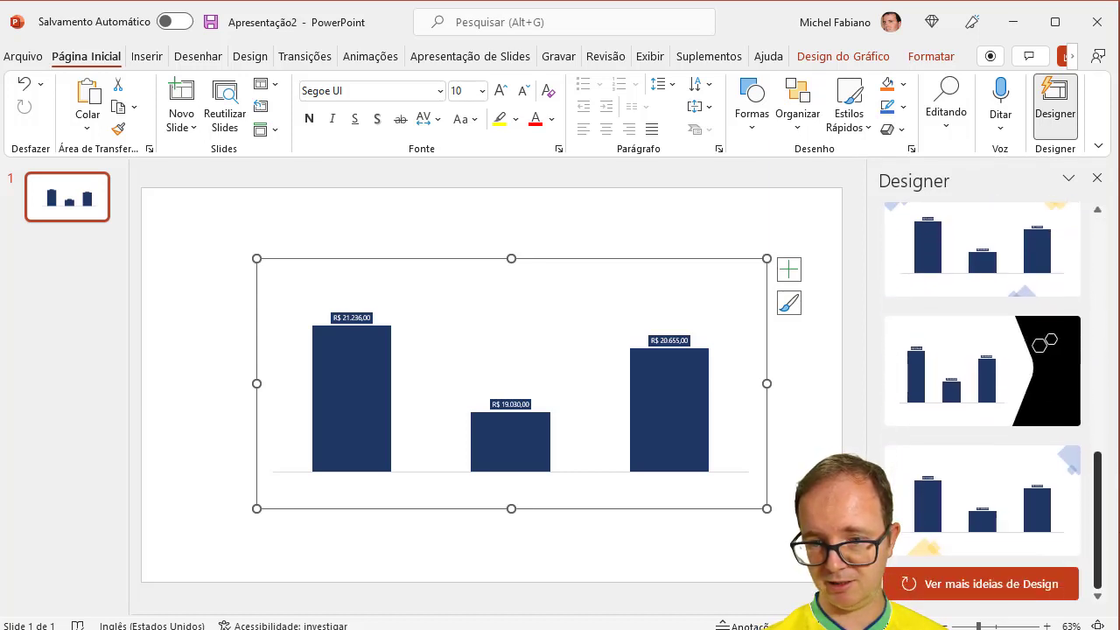
left_click(980, 583)
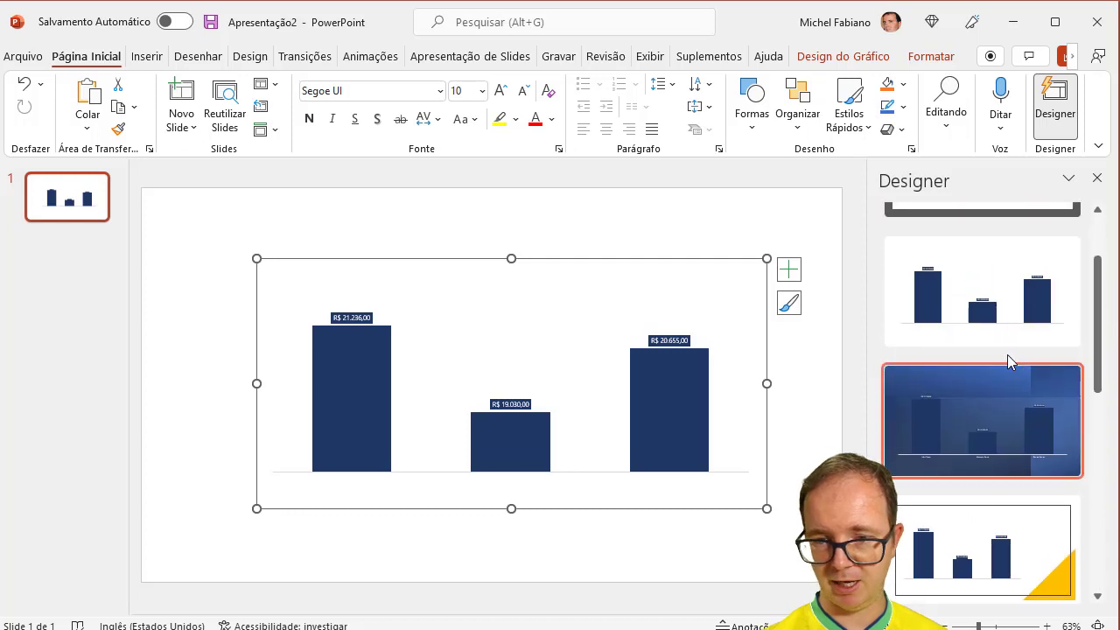
left_click(979, 379)
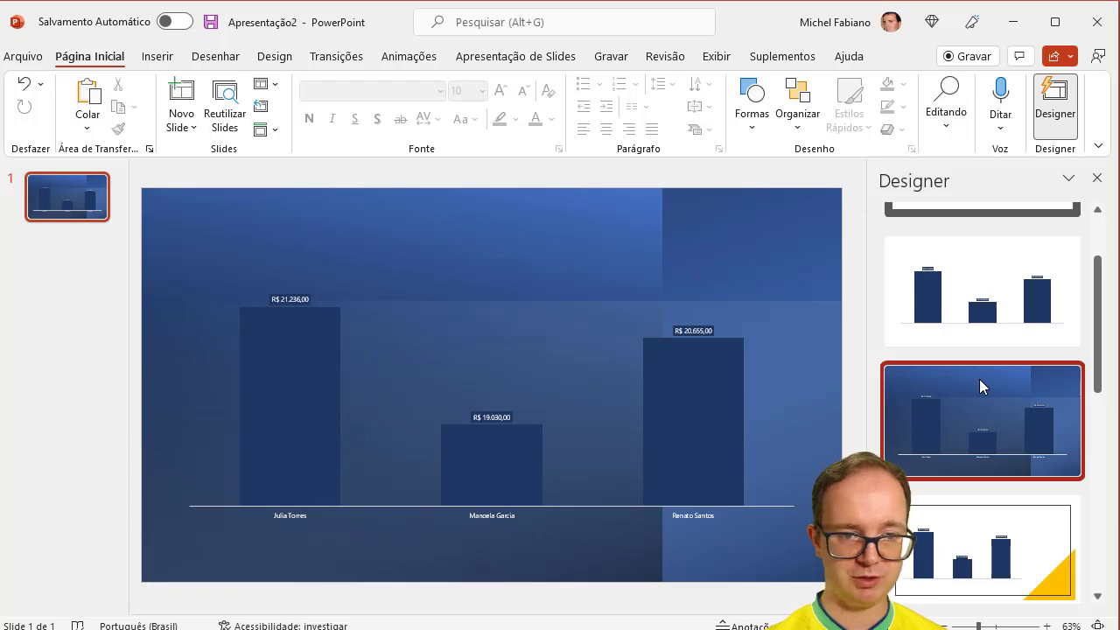
Try Alternar Linha/Coluna on the chart, which raises Excel's pivot table overlap error.
left_click(543, 372)
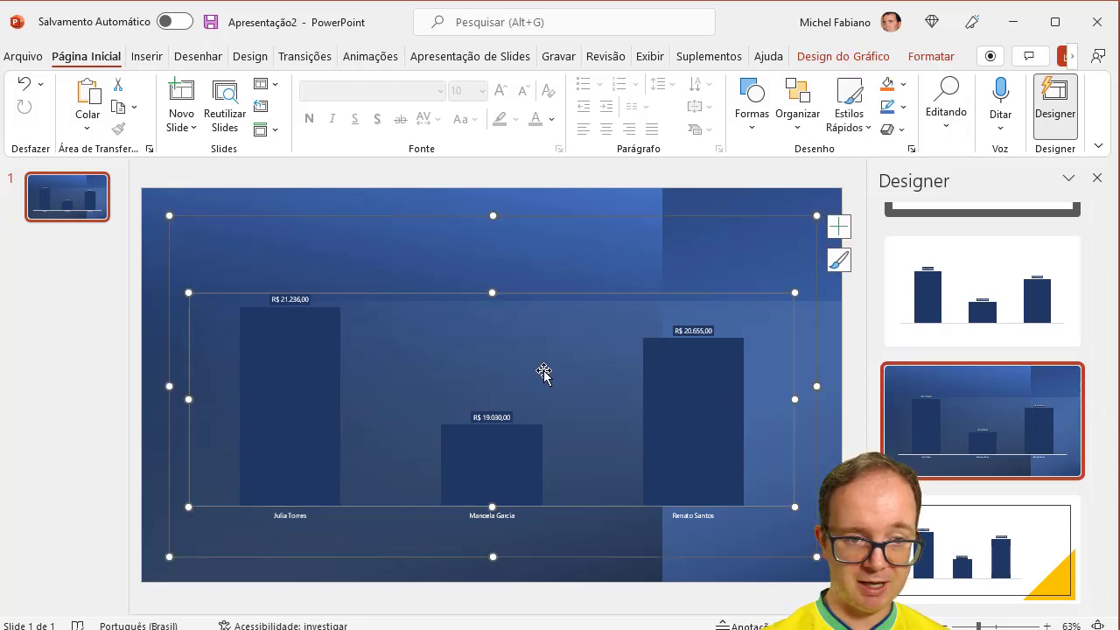
left_click(855, 58)
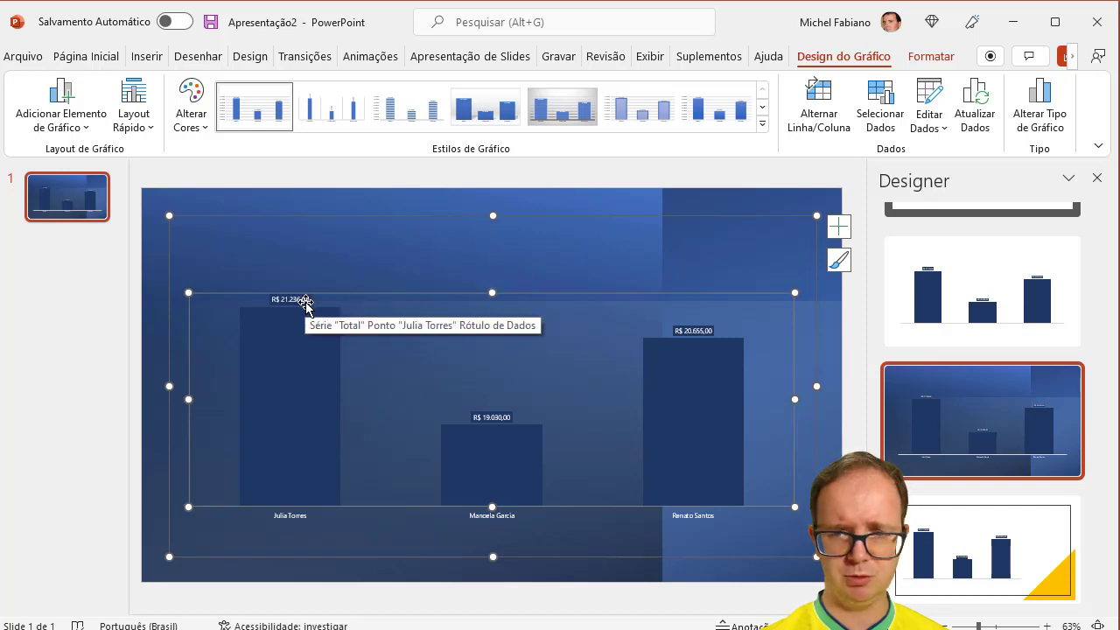
left_click(816, 127)
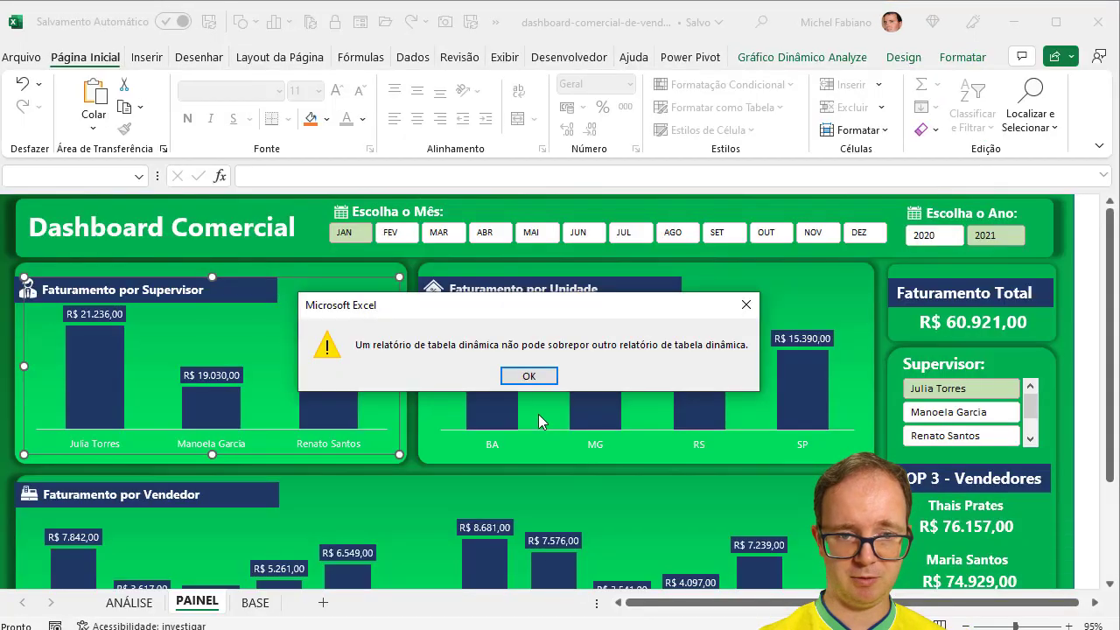
Dismiss the overlap warning and try several chart styles, settling on the gridlined gradient-bar style.
left_click(528, 376)
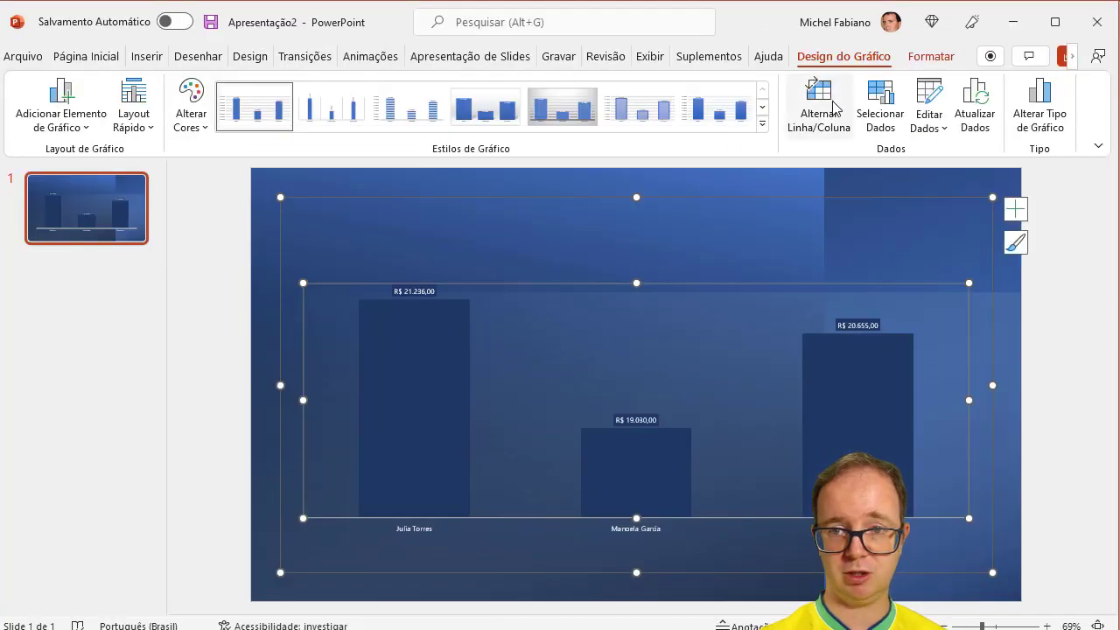
left_click(654, 117)
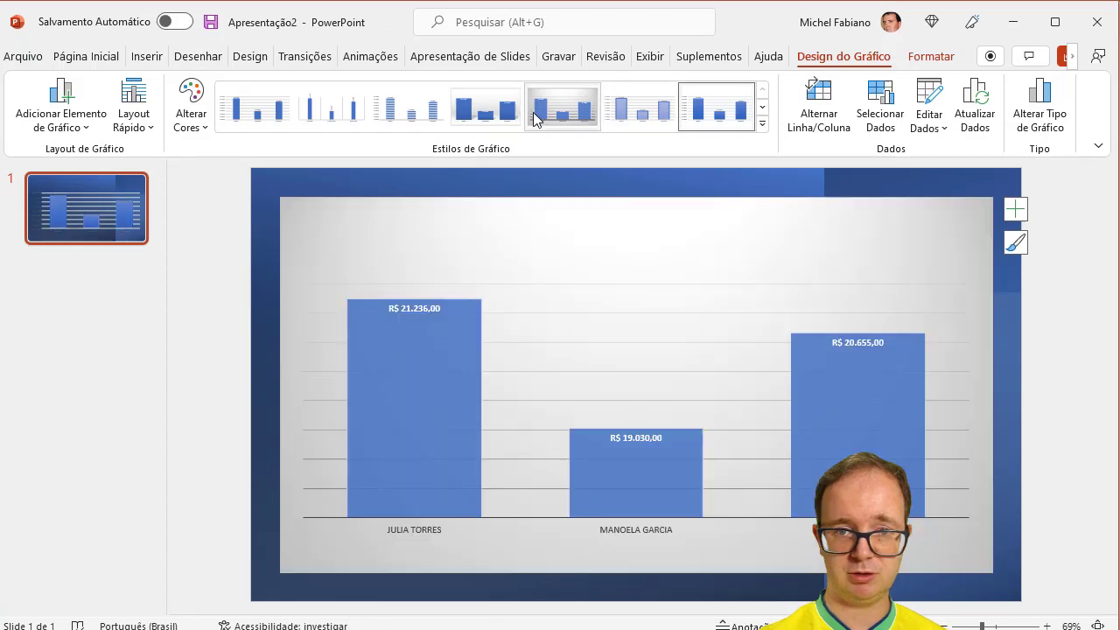
left_click(533, 112)
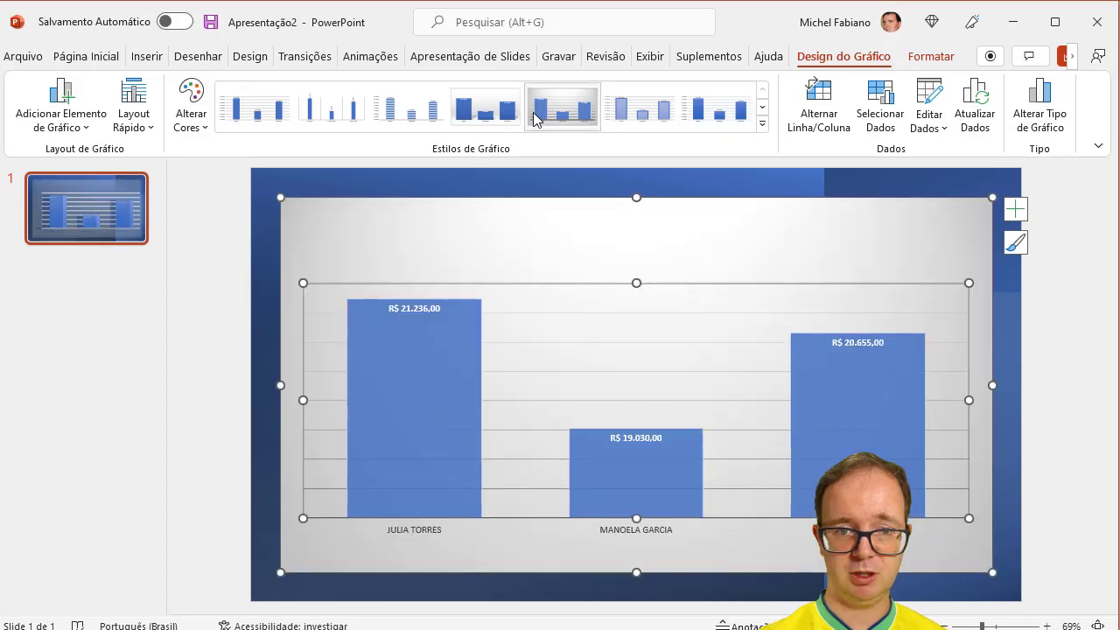
left_click(411, 112)
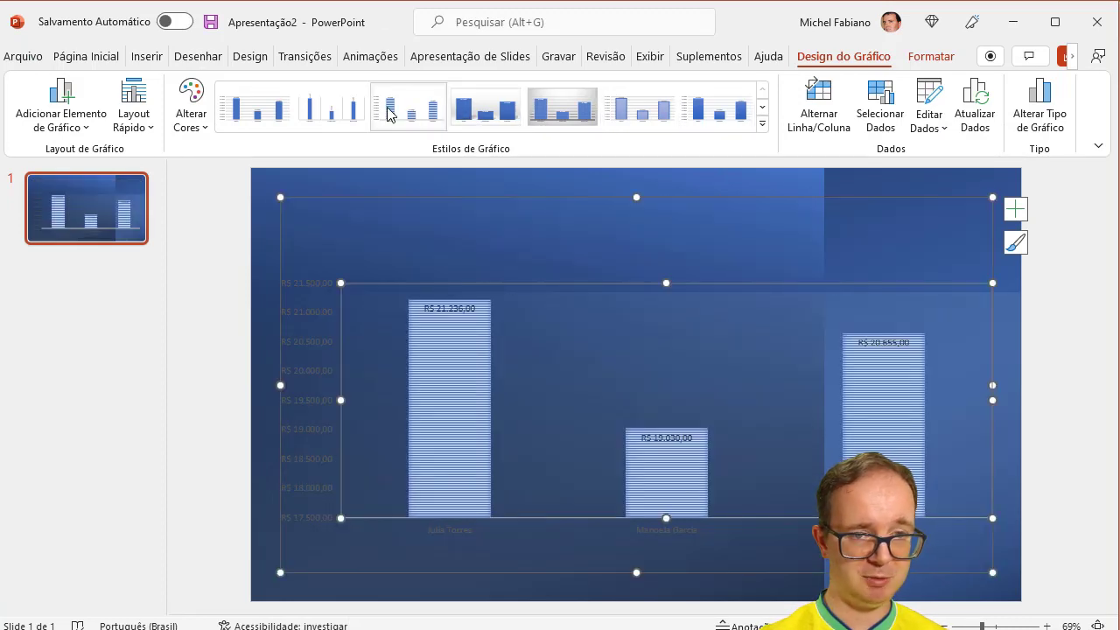
left_click(354, 113)
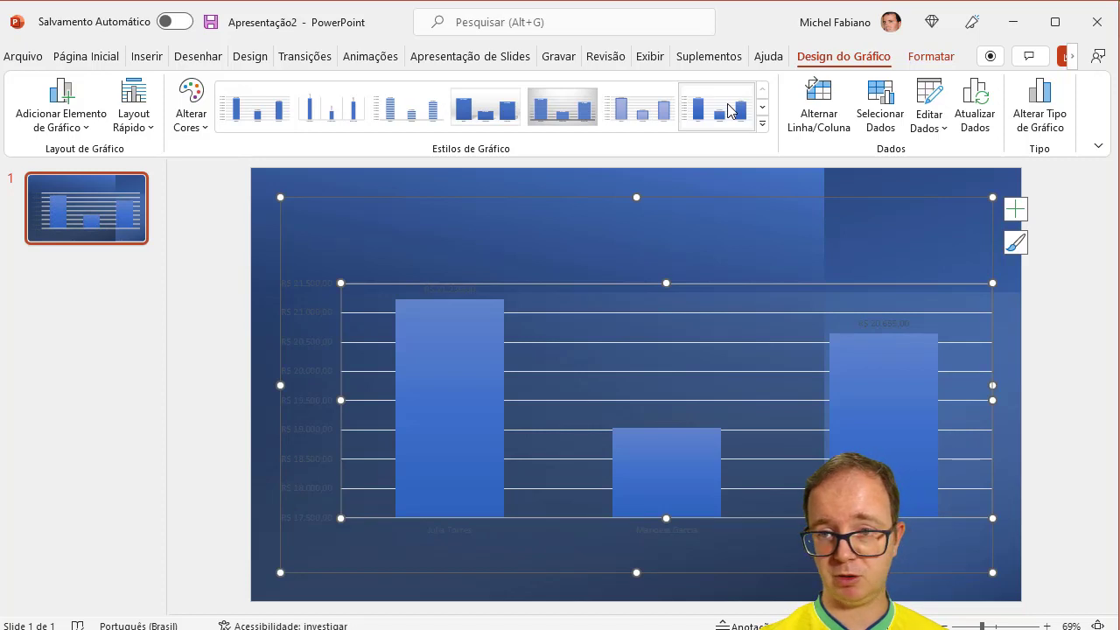
left_click(730, 111)
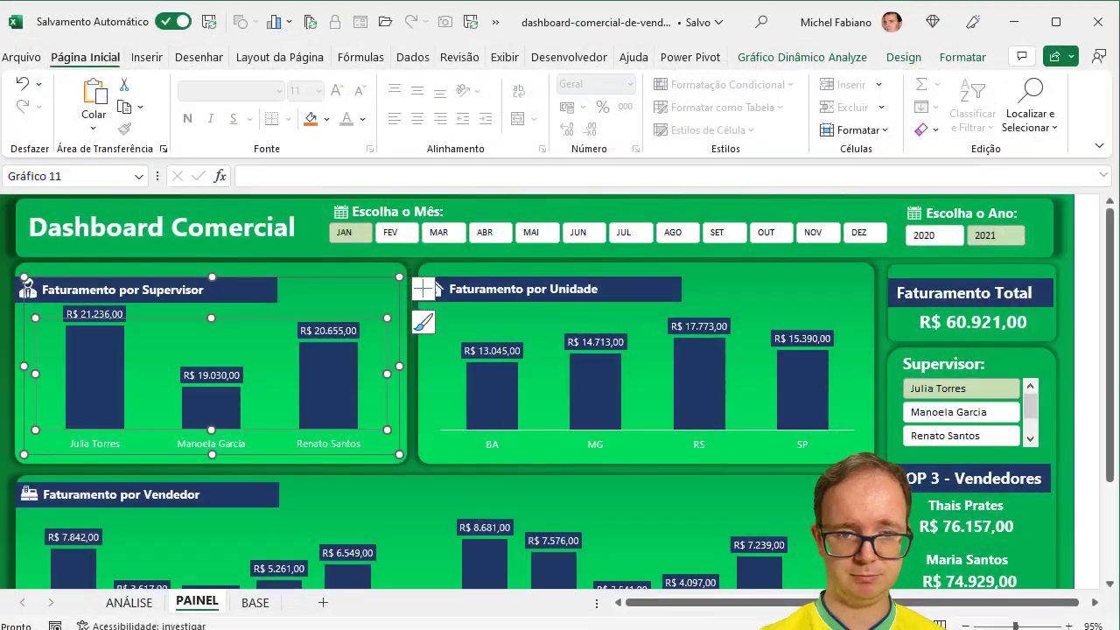
Pick FEV in the Escolha o Mês slicer so the total becomes R$ 69.927,00.
left_click(399, 233)
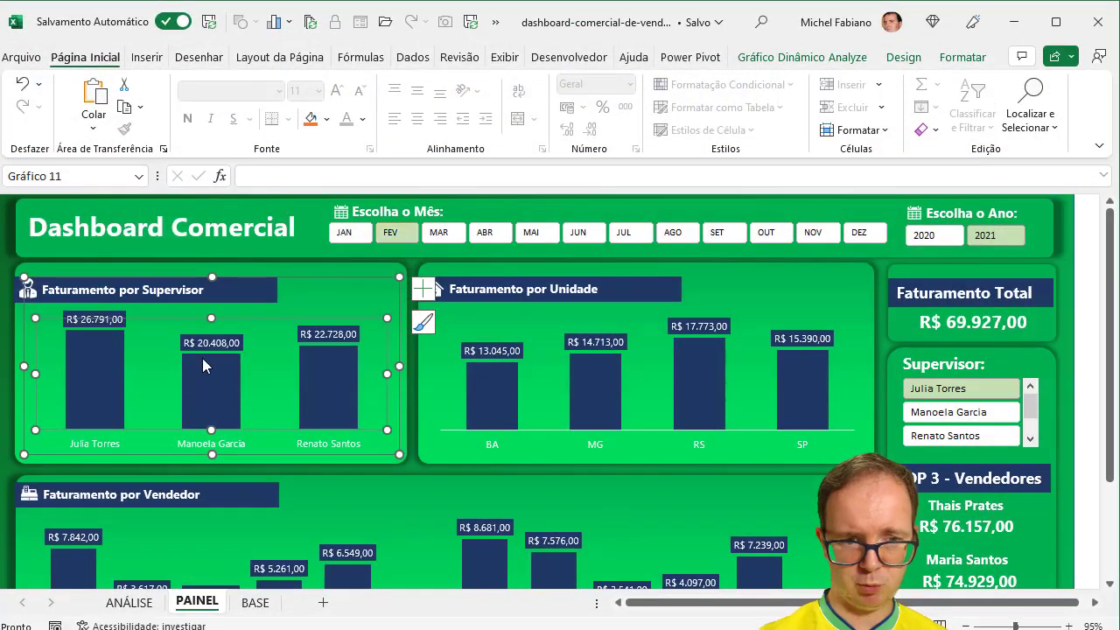
mouse_move(210, 359)
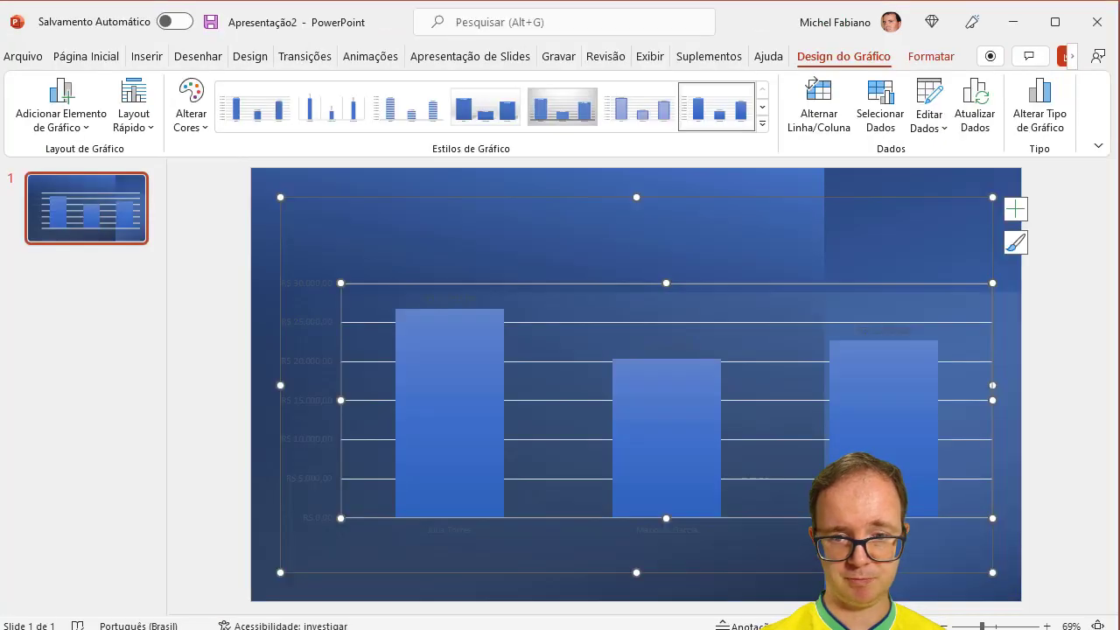
Apply a light-bar chart style with visible labels and select the data labels.
mouse_move(686, 377)
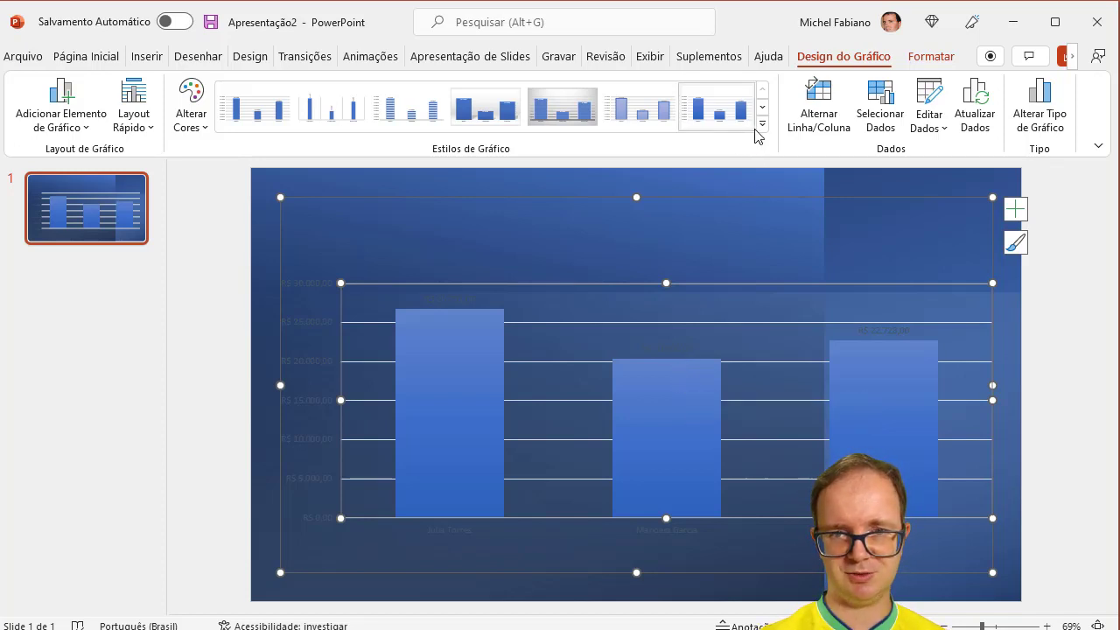
left_click(611, 107)
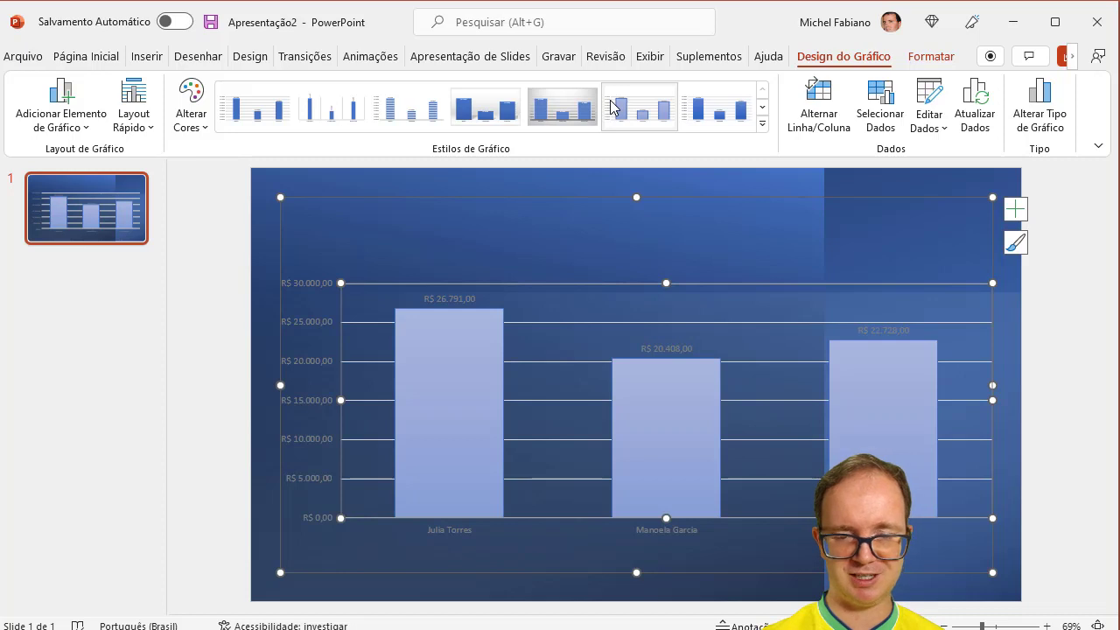
left_click(648, 348)
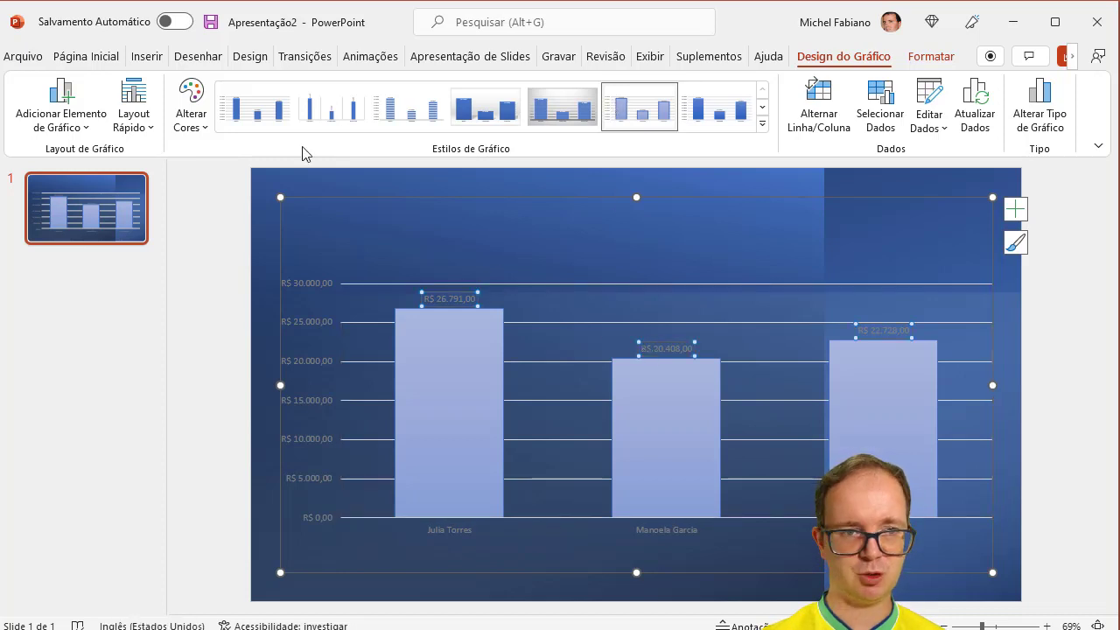
Make the data labels white at 16 pt, then return to the Excel dashboard.
left_click(98, 58)
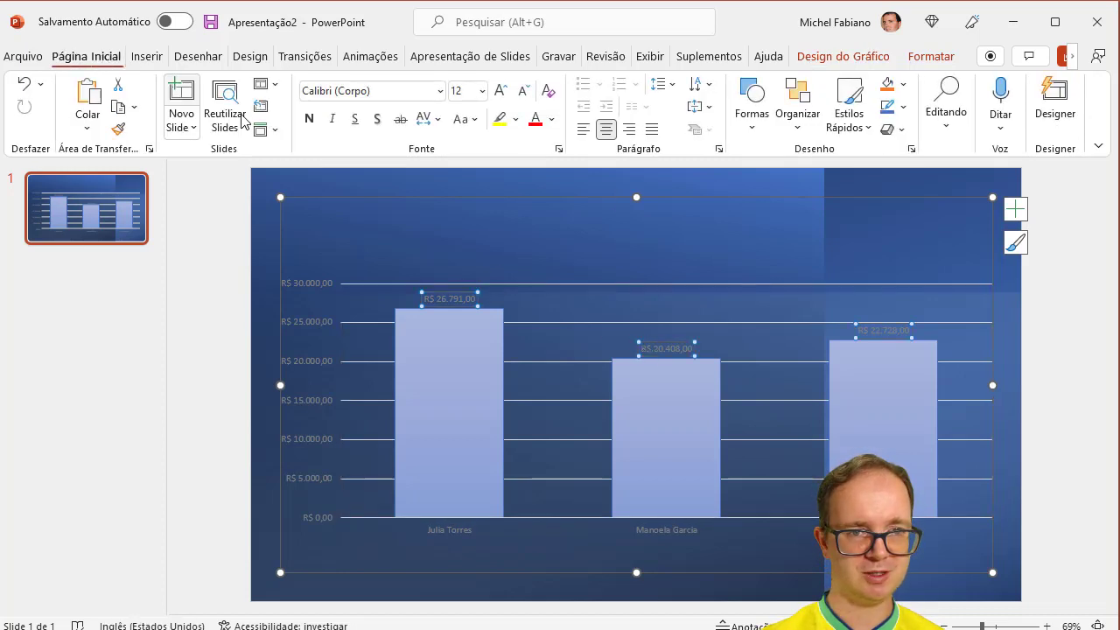
left_click(517, 122)
left_click(551, 119)
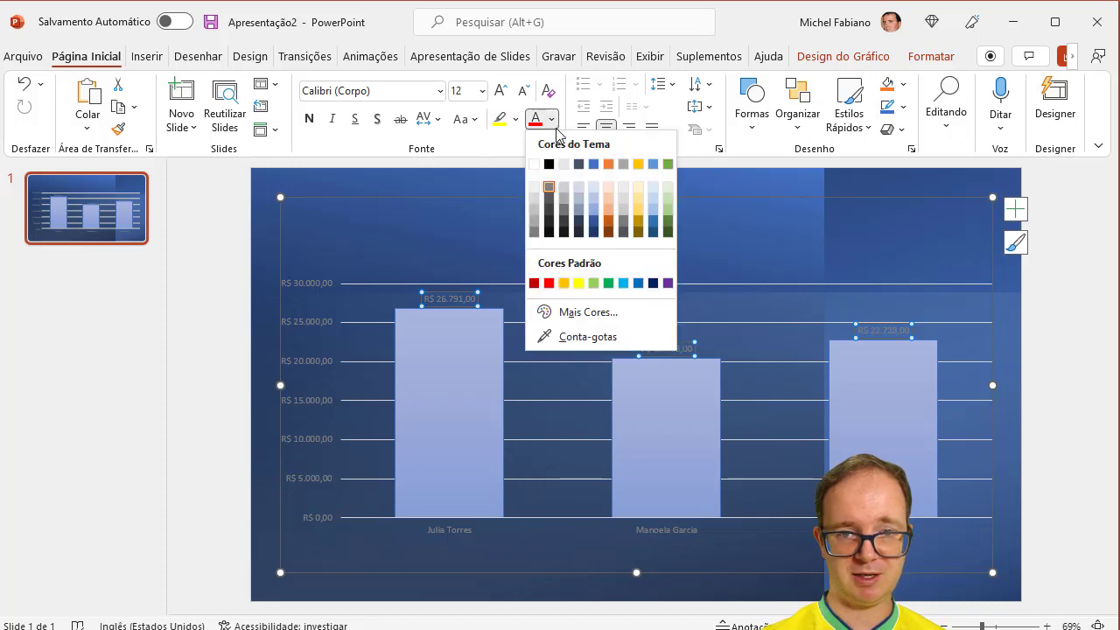
left_click(535, 165)
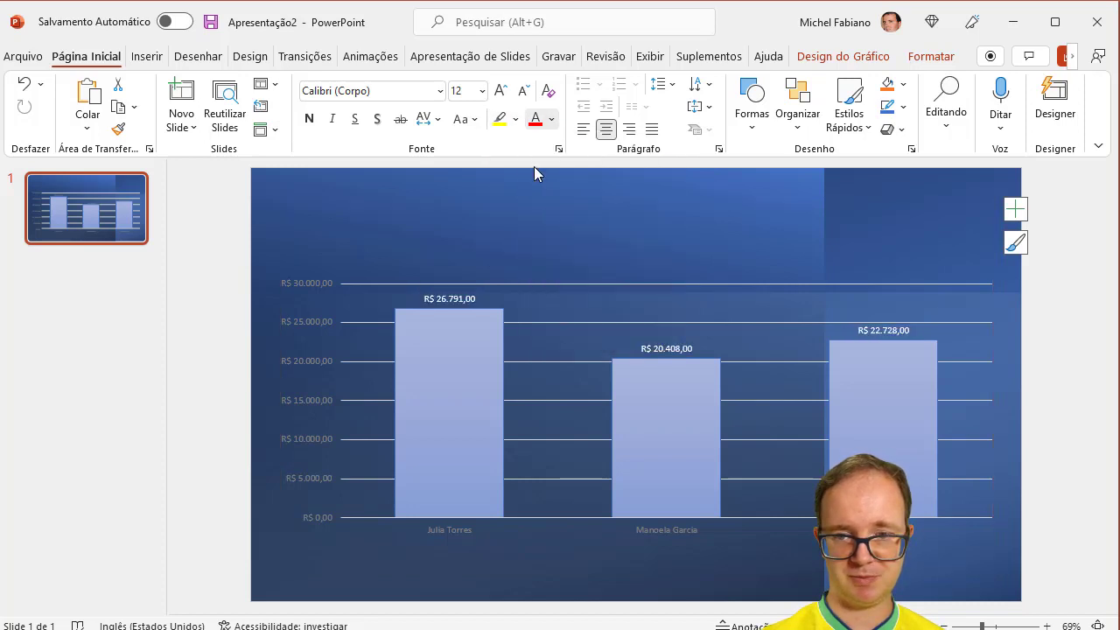
left_click(499, 91)
left_click(499, 91)
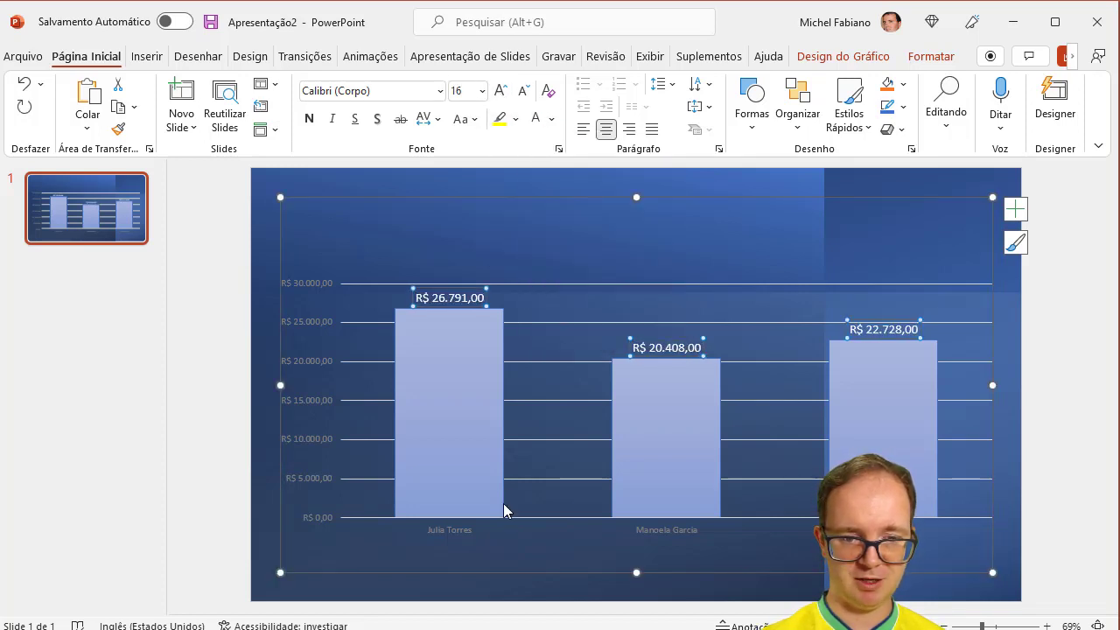
left_click(699, 560)
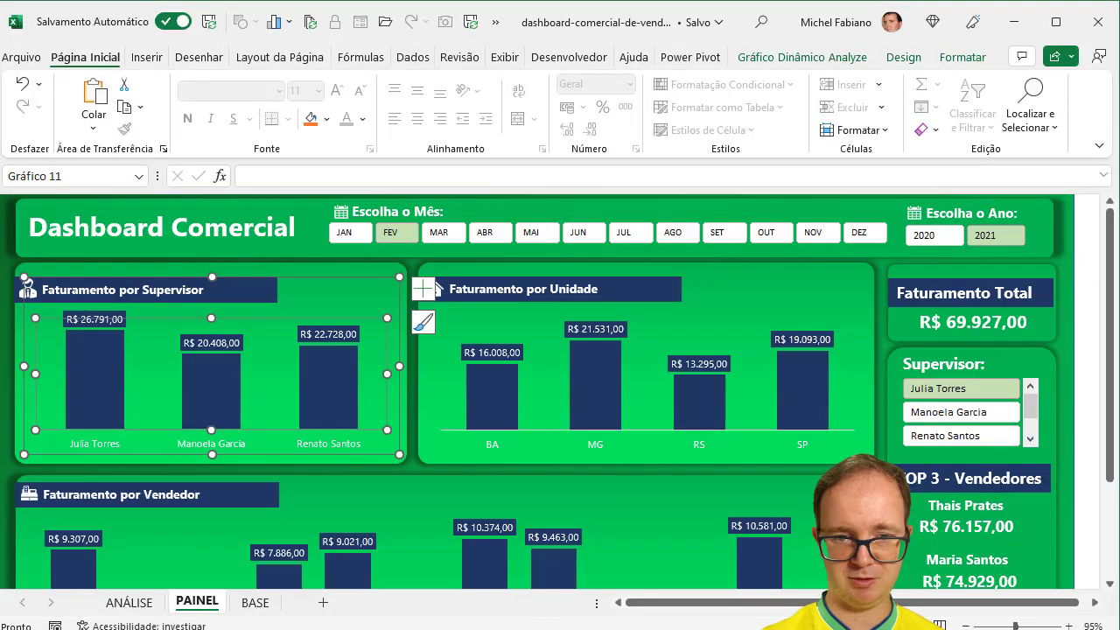
Choose 2020 in the Escolha o Ano slicer and DEZ in the month slicer.
left_click(919, 243)
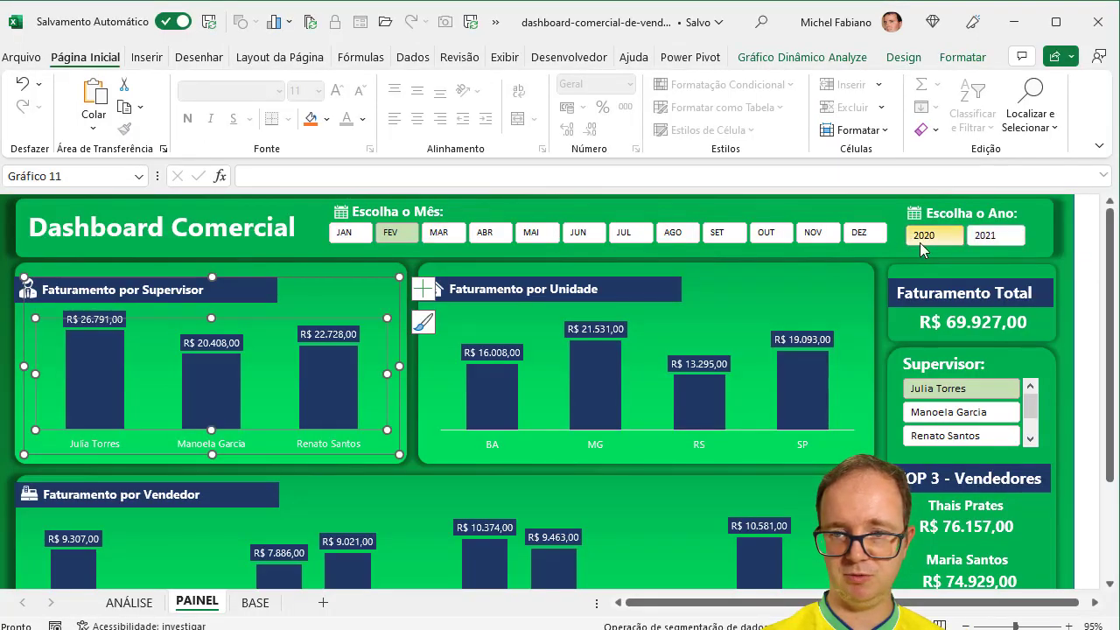
left_click(871, 240)
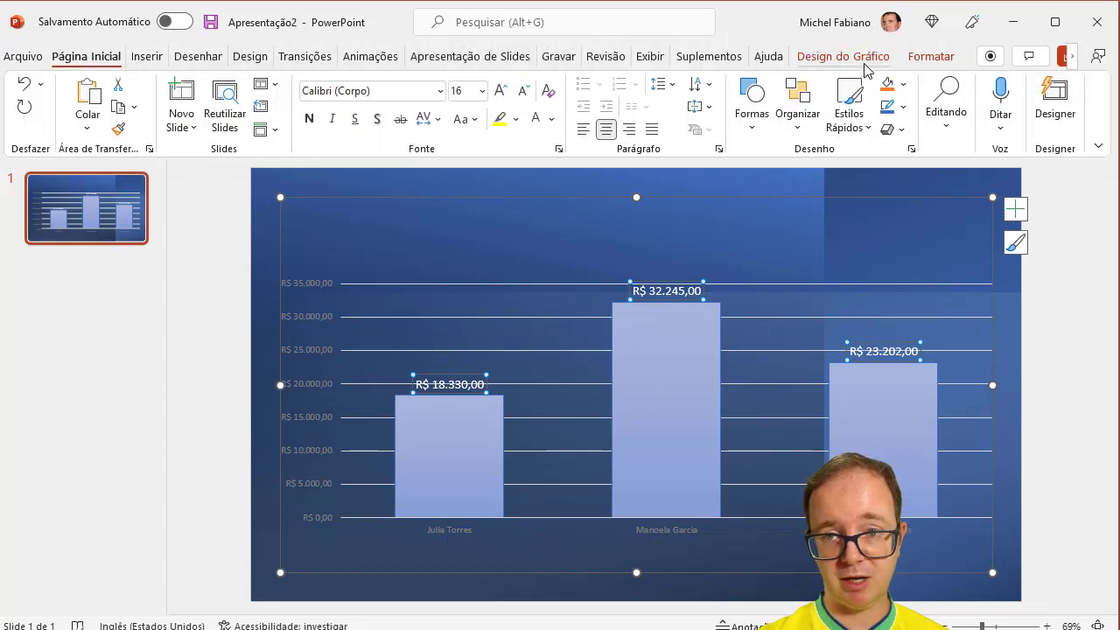
Inspect the linked chart on the Design do Gráfico tab to confirm the December 2020 figures.
left_click(863, 65)
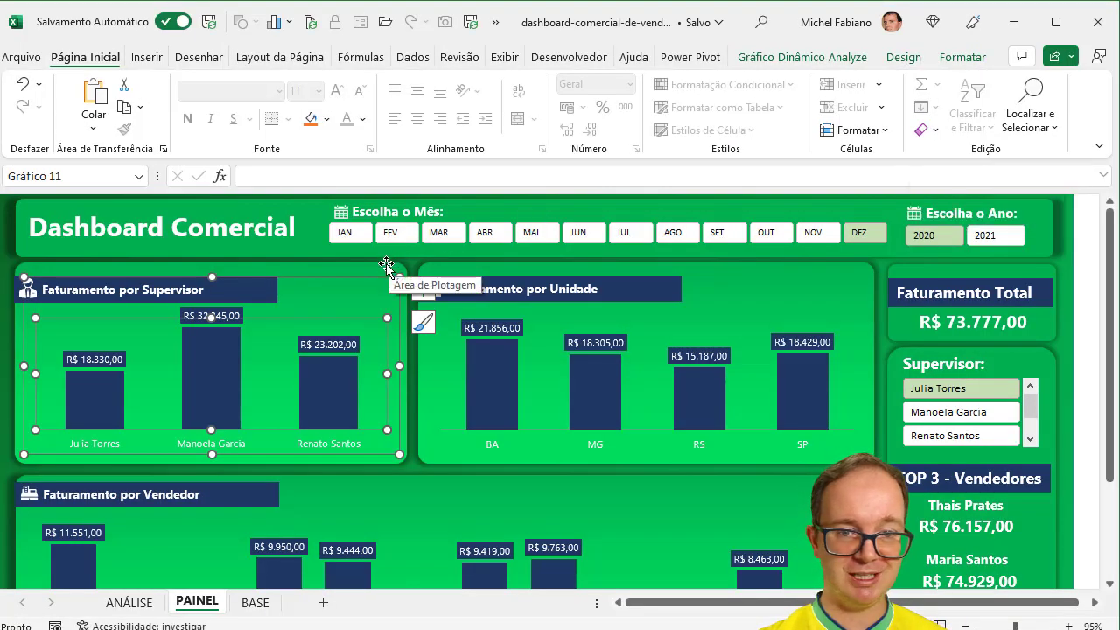
Step the Escolha o Mês slicer through FEV, ABR, MAI, JUN, JUL, AGO and SET, ending on September.
left_click(398, 234)
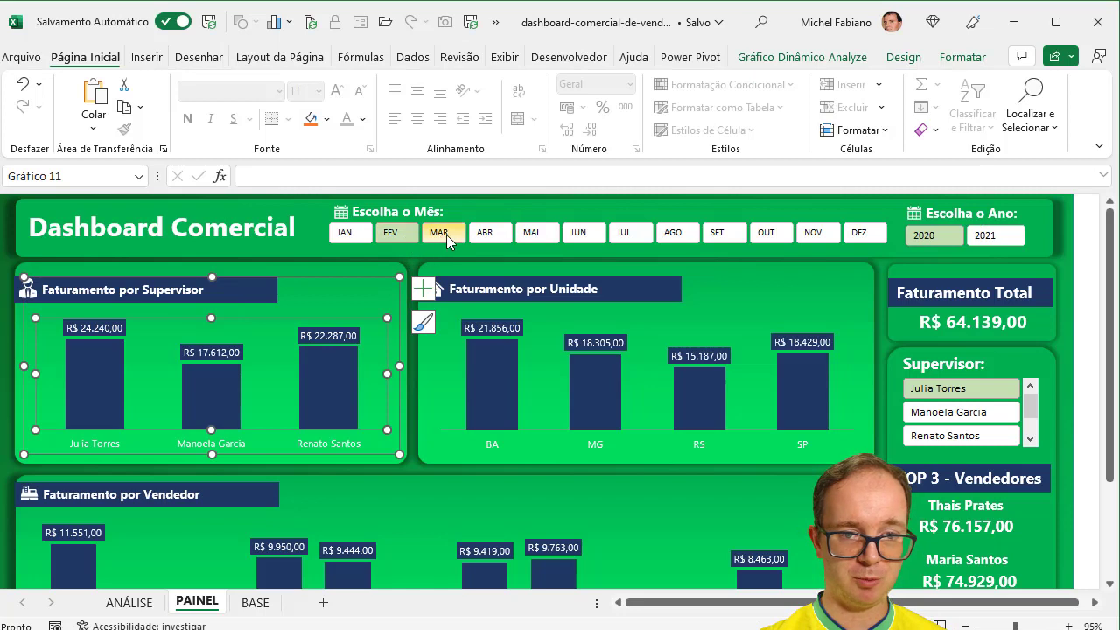
left_click(485, 235)
left_click(532, 235)
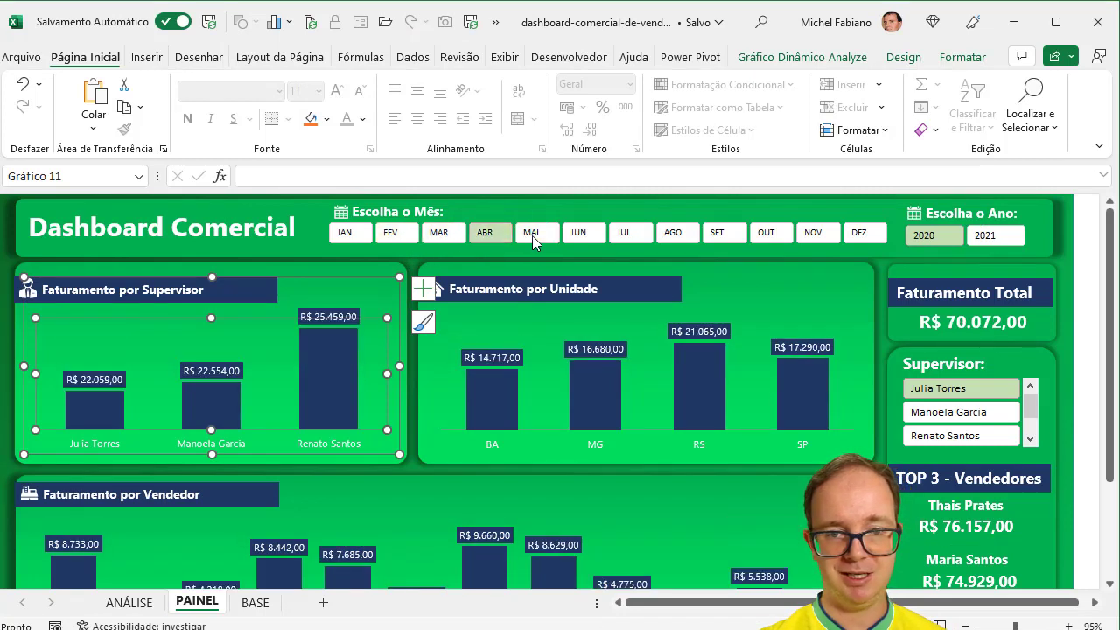
left_click(569, 235)
left_click(631, 233)
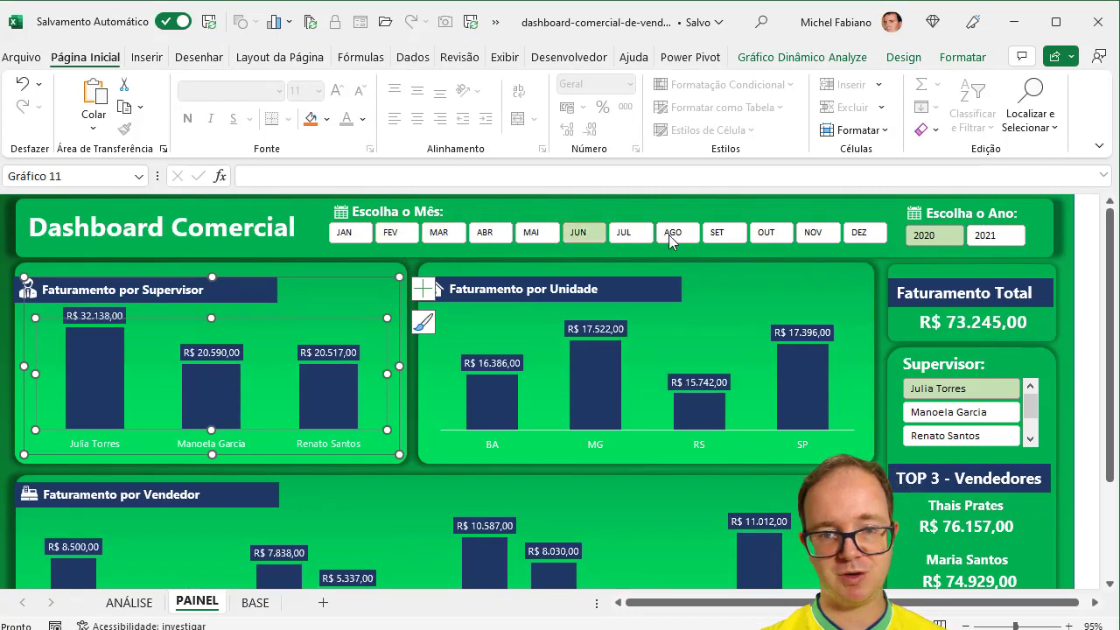
left_click(674, 234)
left_click(716, 238)
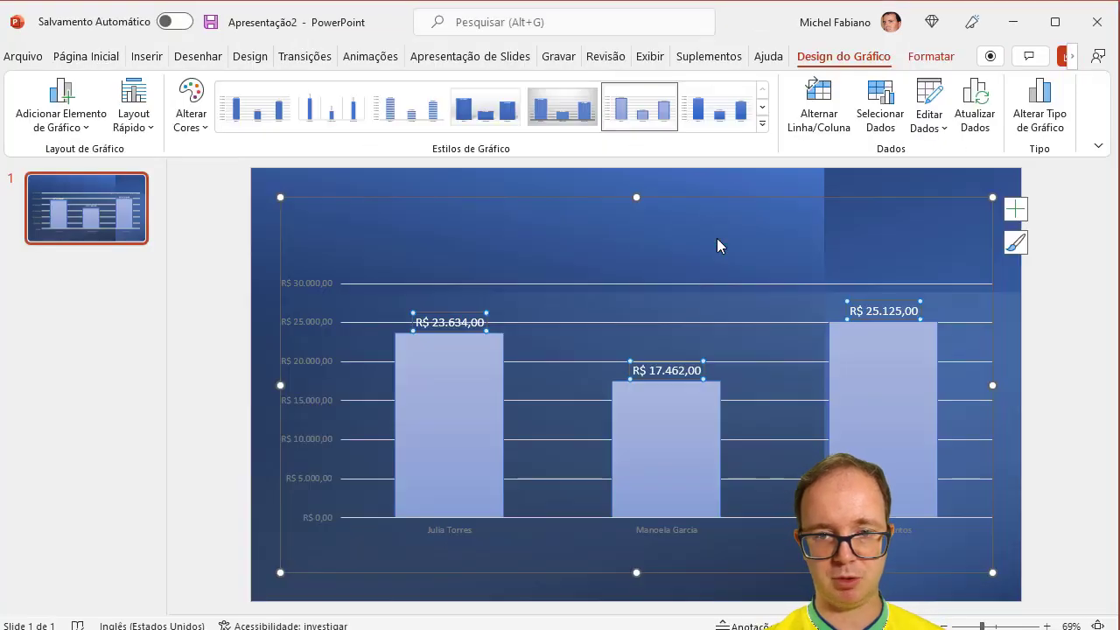
Add a blank slide 2 with Novo Slide and bring up the Colar choices for the copied chart.
left_click(366, 193)
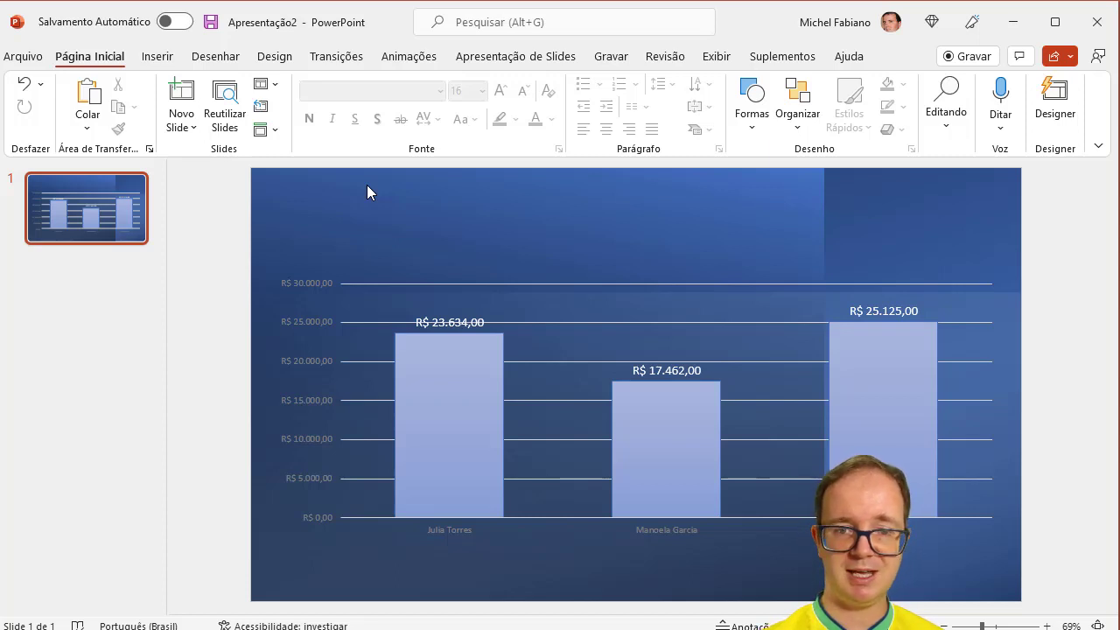
left_click(182, 96)
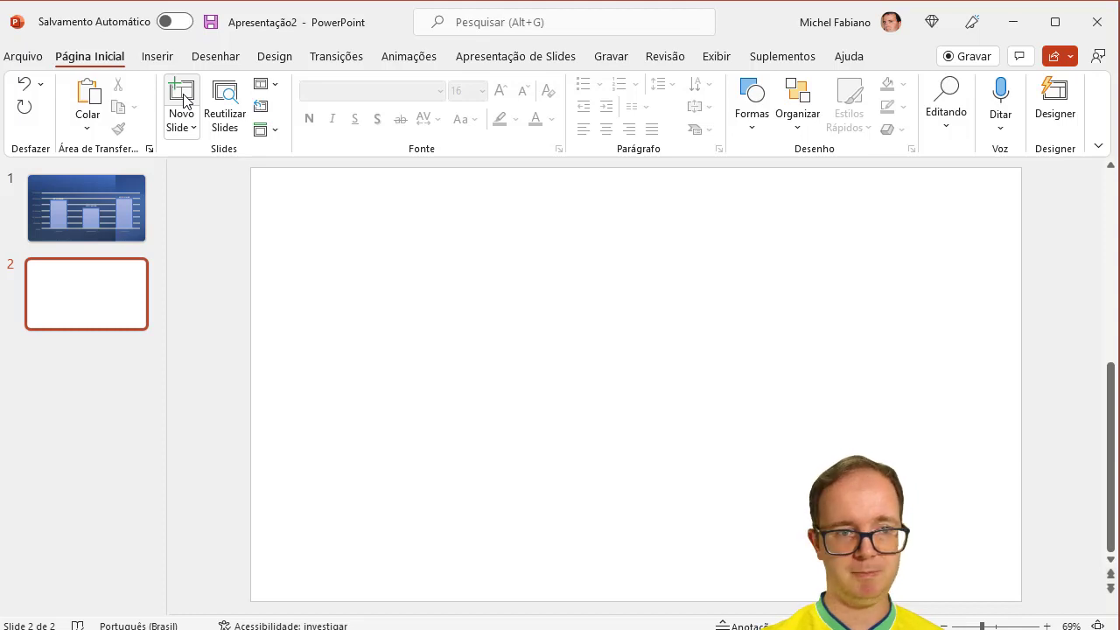
left_click(85, 130)
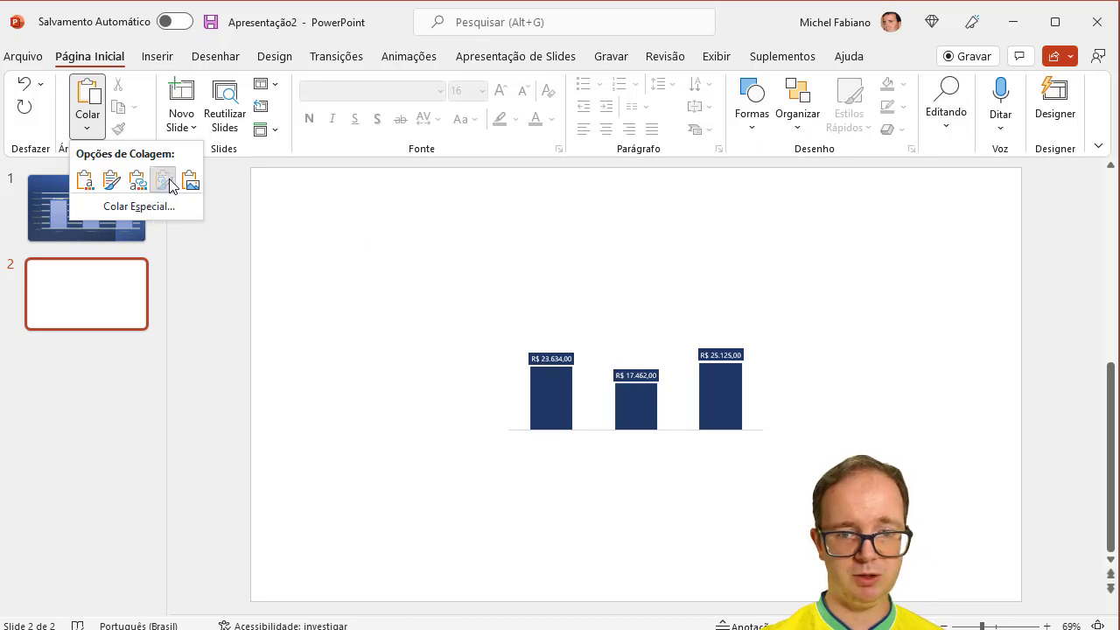
Paste the supervisor chart with Keep Source Formatting, showing R$ 23.634,00, 17.462,00 and 25.125,00.
left_click(167, 181)
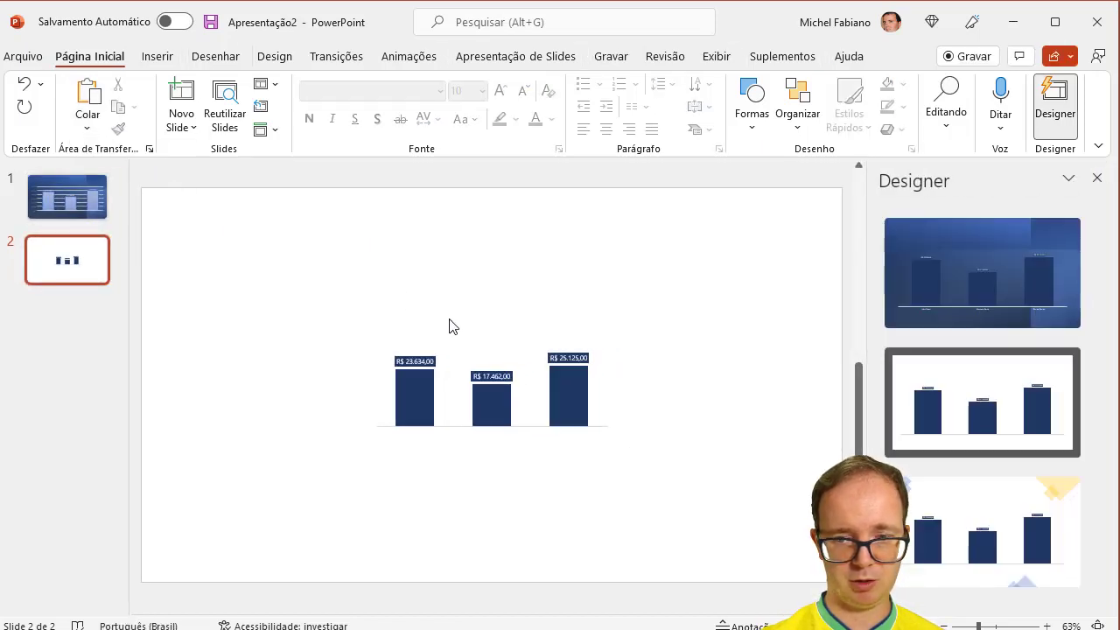
left_click(425, 347)
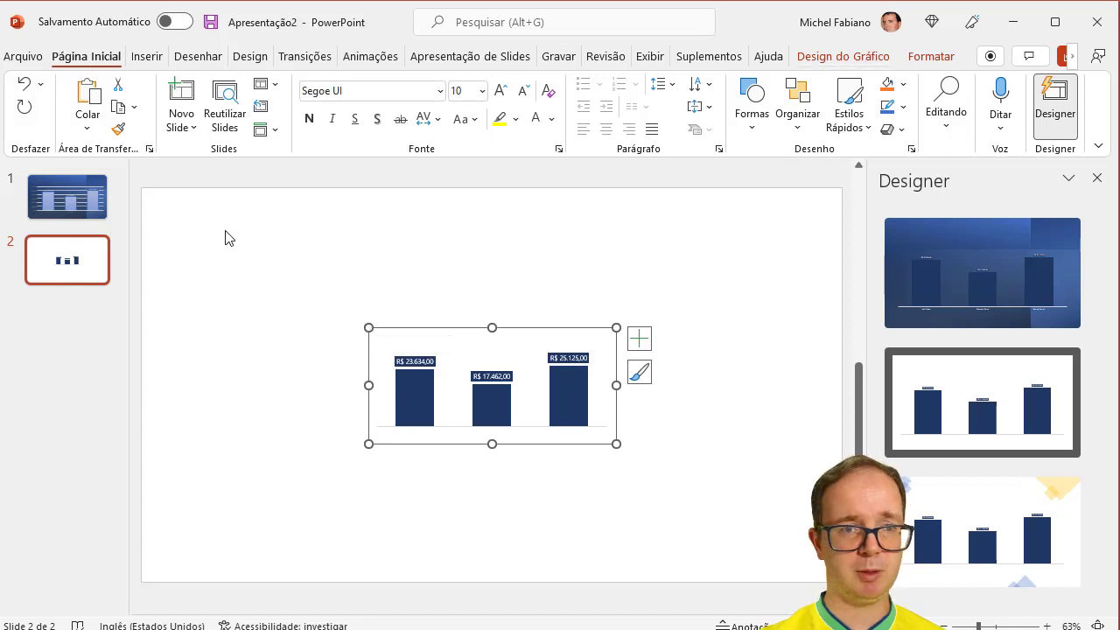
left_click(235, 258)
left_click(271, 58)
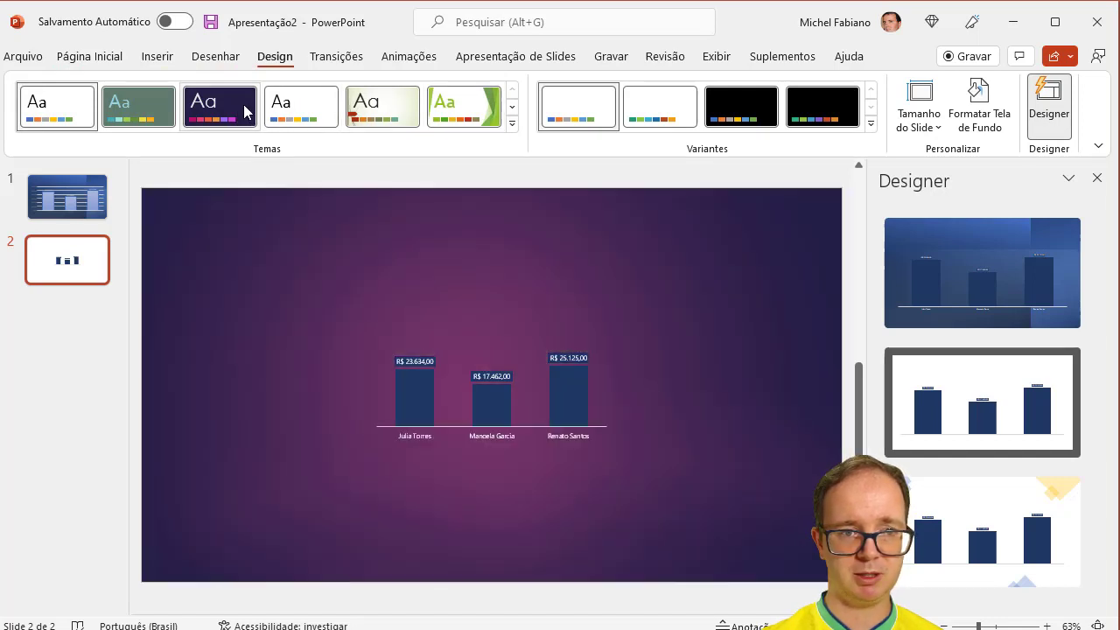
Apply the purple theme, enlarge the chart, and choose the black Designer idea with a pink arc.
left_click(245, 112)
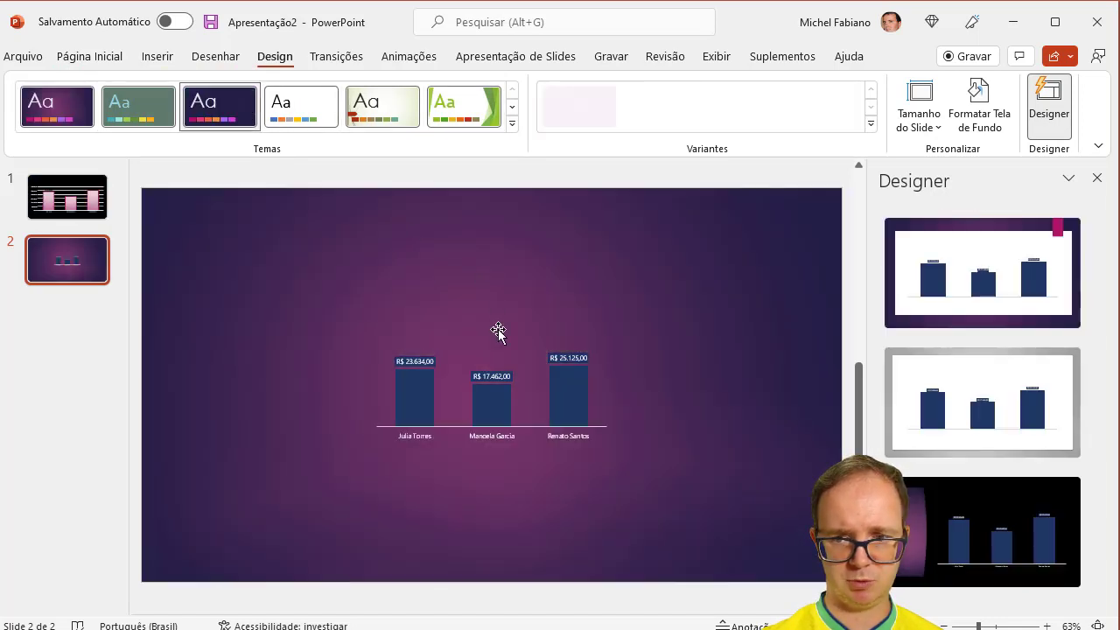
left_click(501, 352)
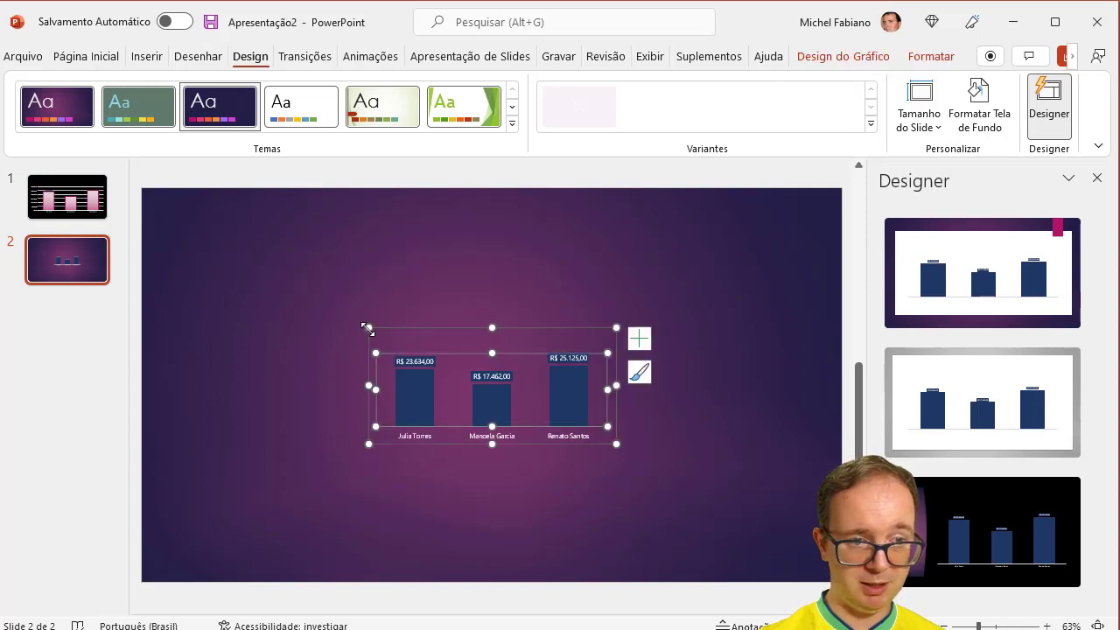
left_click_drag(368, 328, 211, 274)
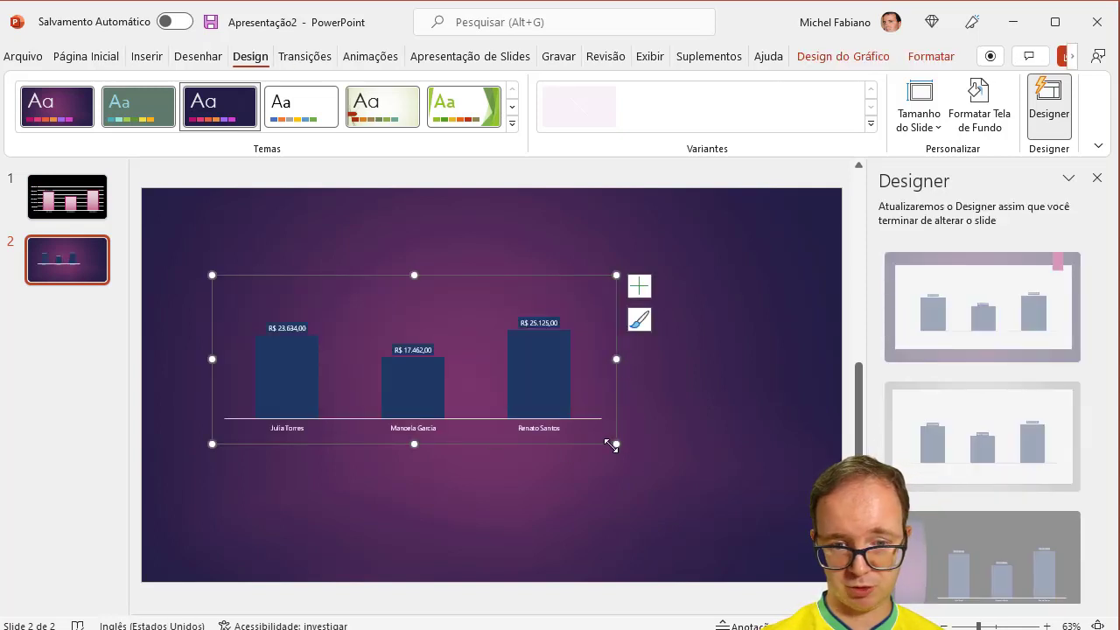
left_click_drag(616, 444, 771, 534)
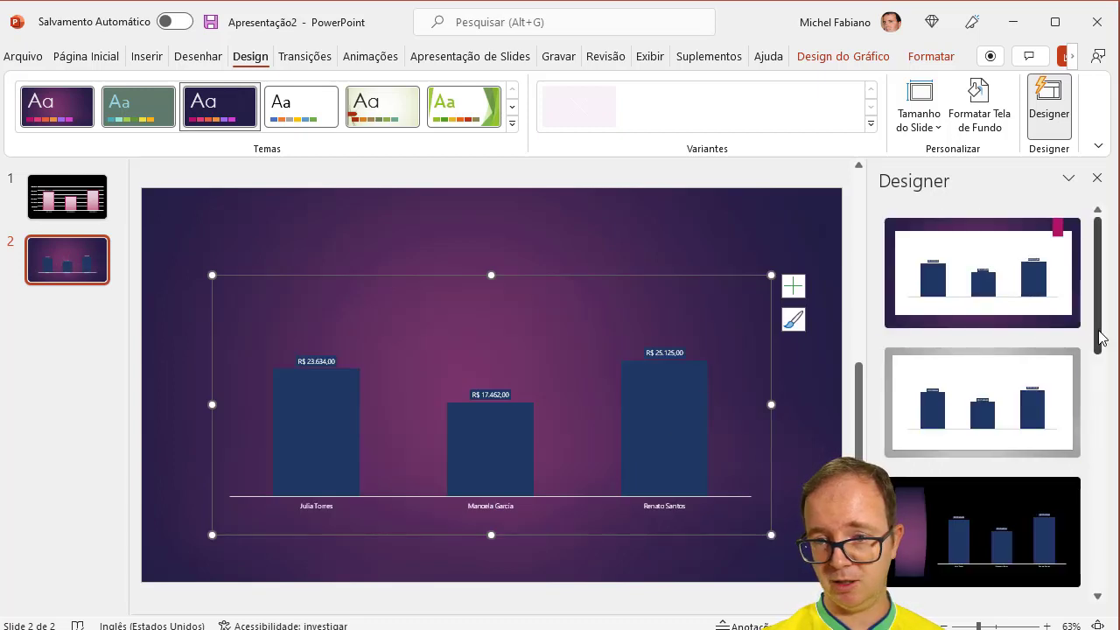
left_click_drag(1093, 348, 1111, 596)
left_click(986, 377)
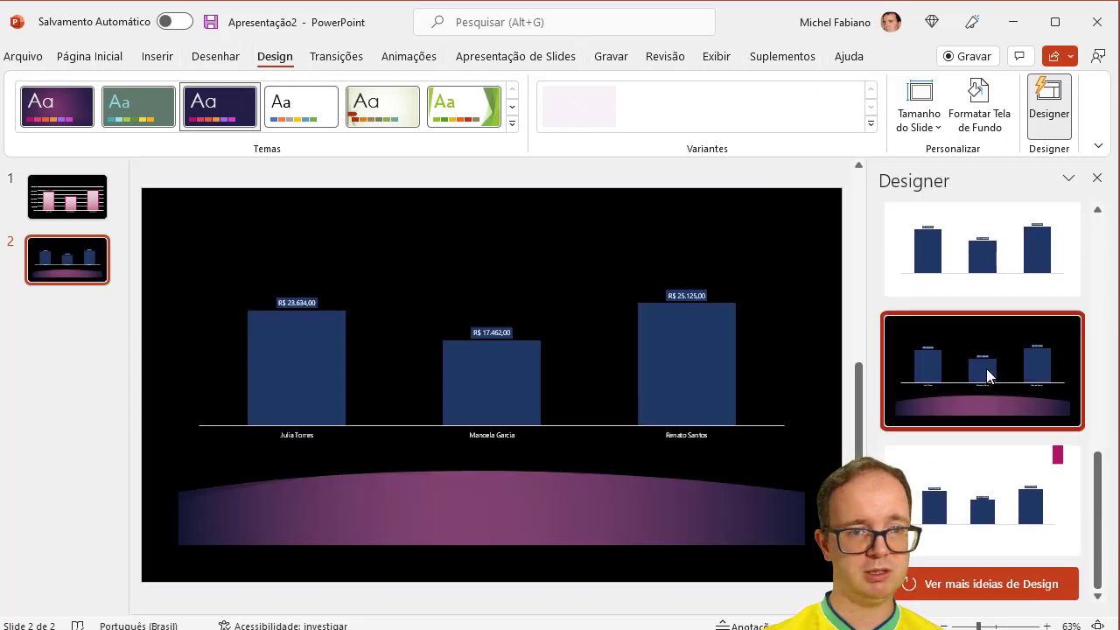
Glance at slide 1, then select the linked supervisor chart on slide 2.
left_click(98, 203)
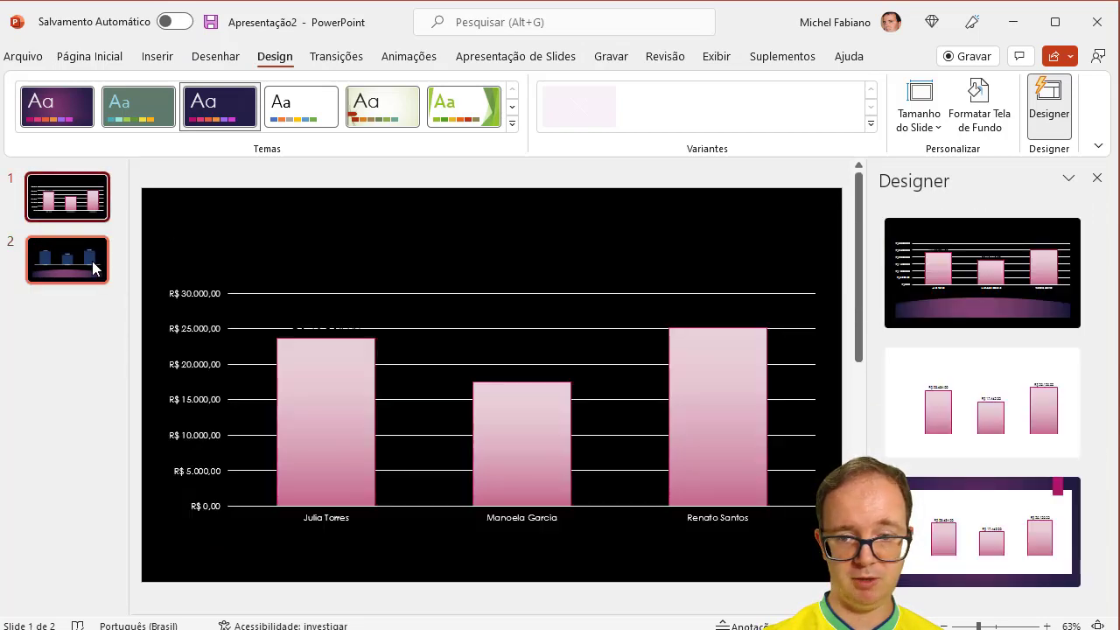
left_click(87, 275)
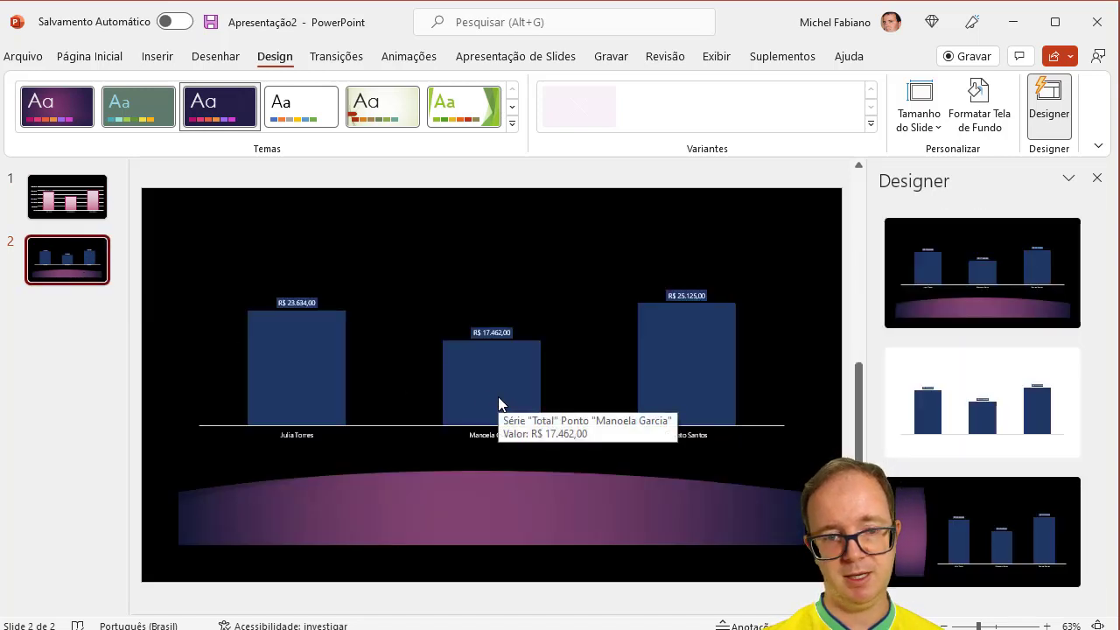
left_click(508, 335)
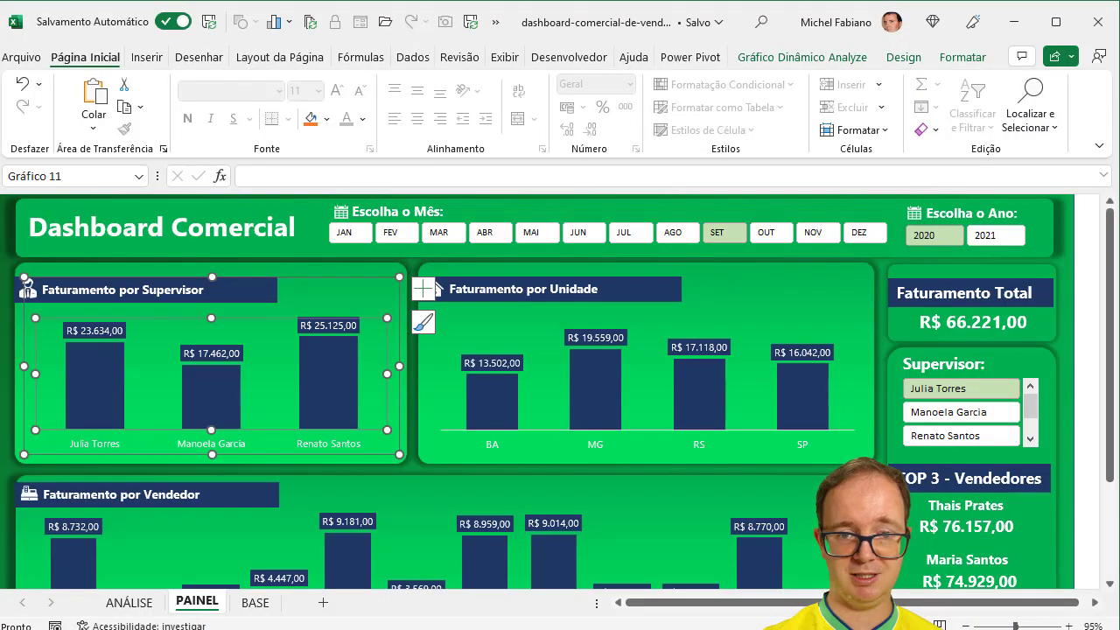
Set the month slicer to ABR so the total becomes R$ 70.072,00.
left_click(486, 231)
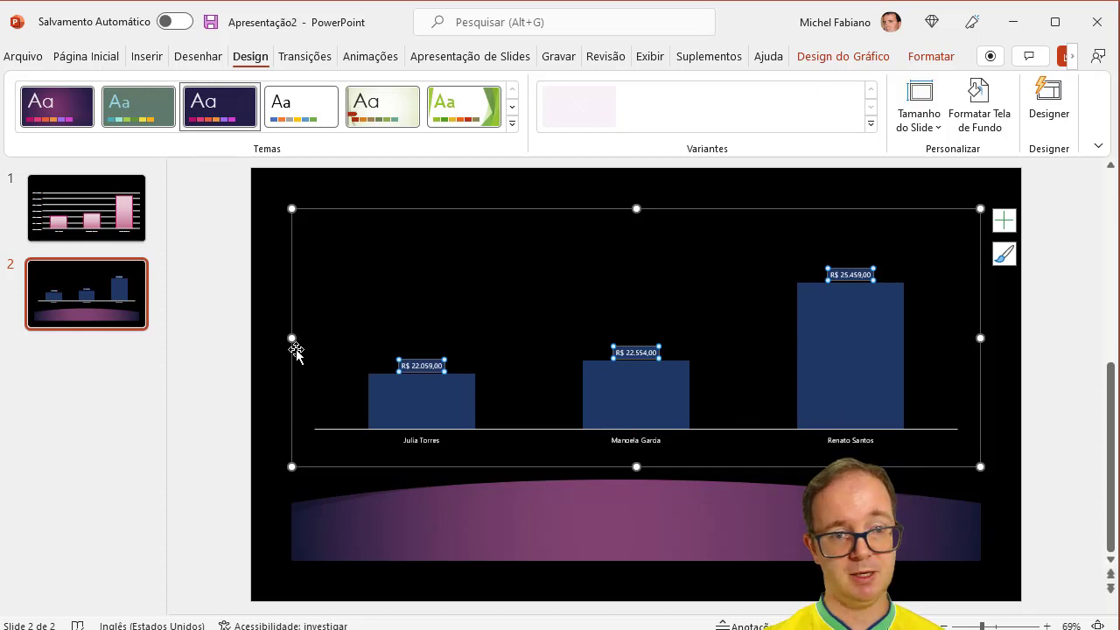
Insert an Em Branco layout slide as slide 3 after the linked chart slide.
left_click(98, 55)
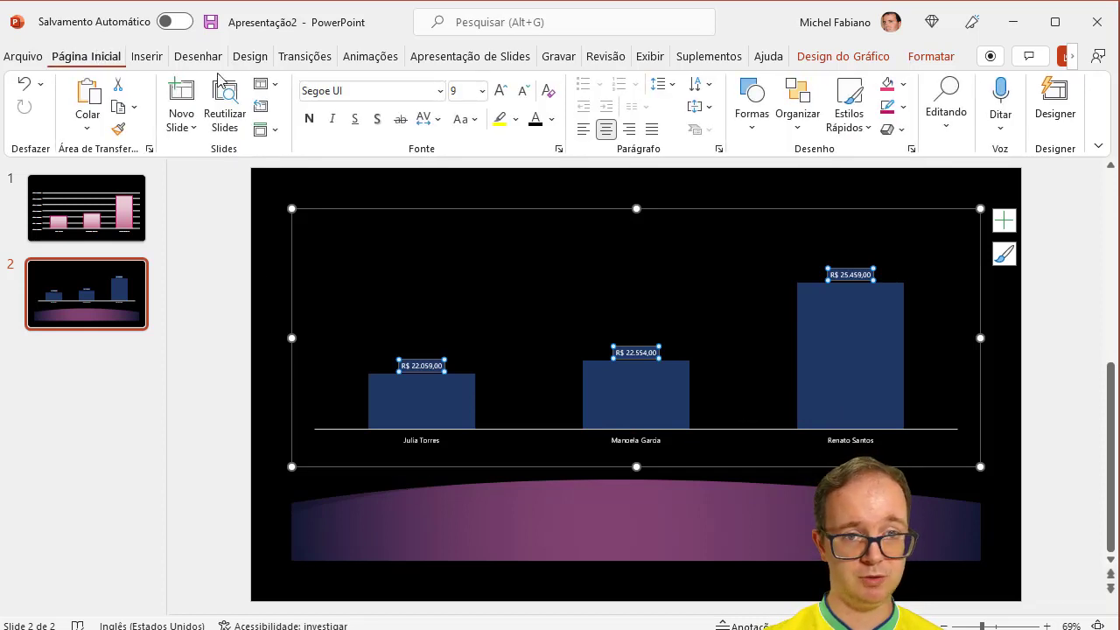
left_click(183, 127)
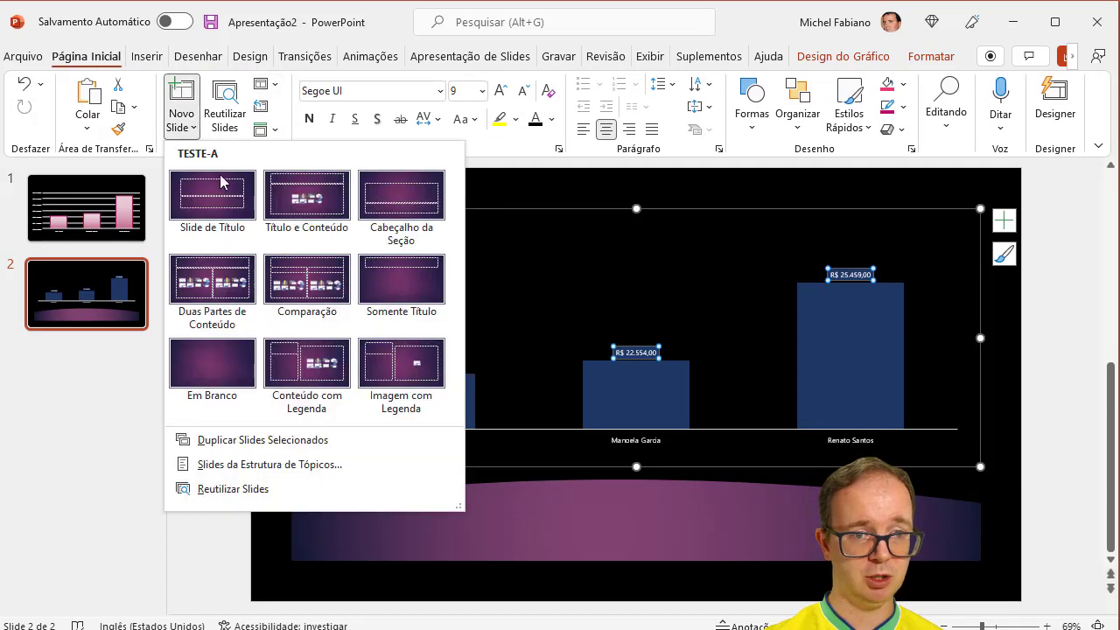
left_click(222, 388)
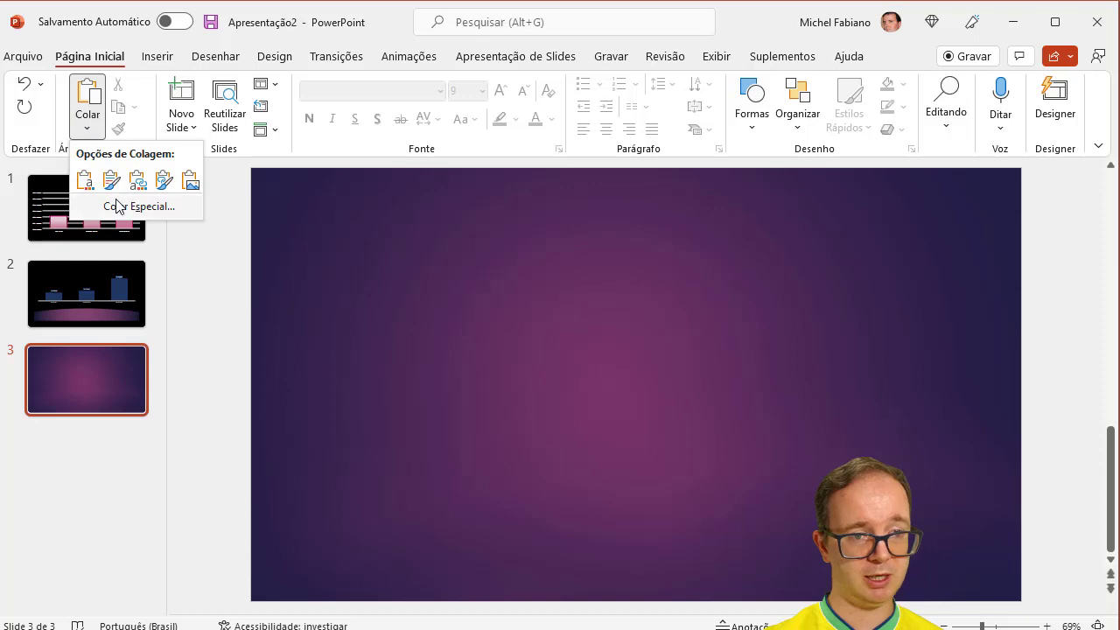
Paste the supervisor chart onto slide 3 via Colar Especial as Imagem (PNG).
left_click(122, 207)
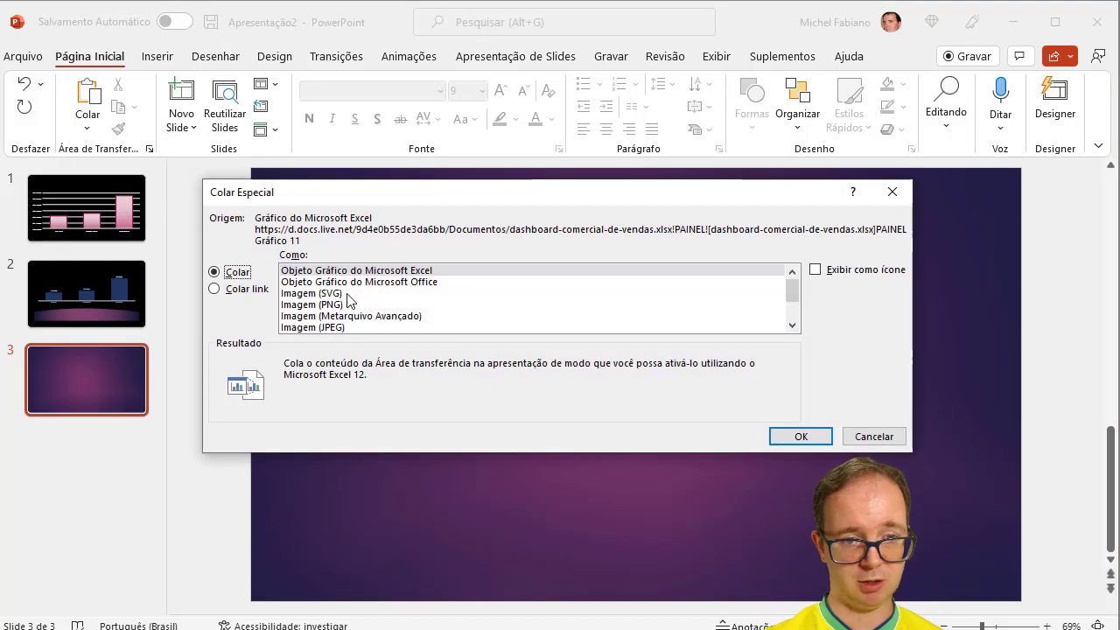
left_click(331, 306)
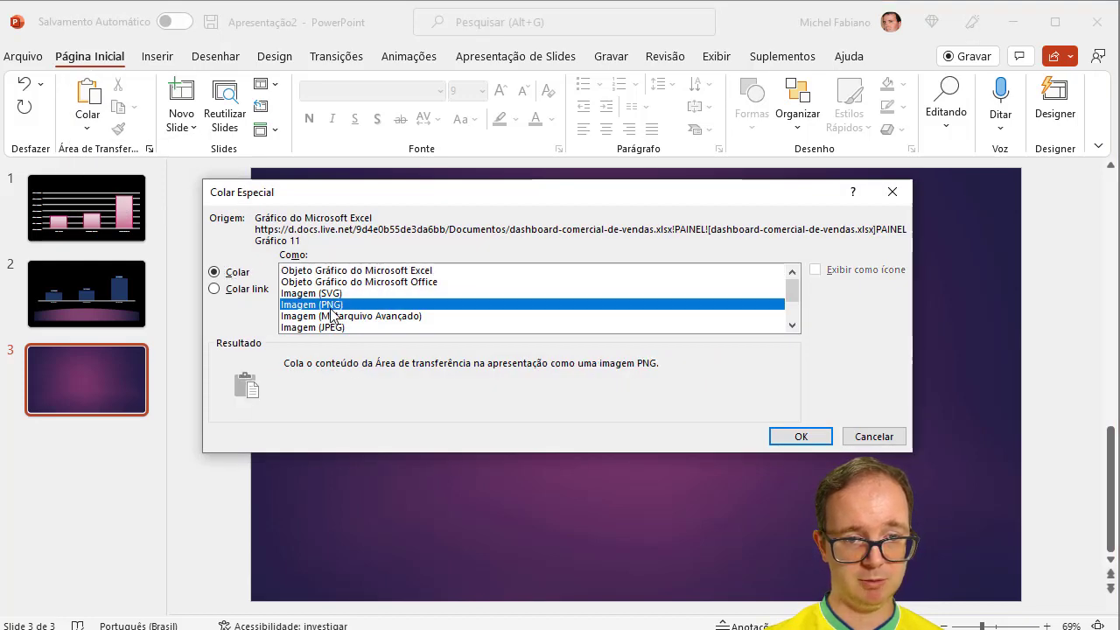
left_click(813, 441)
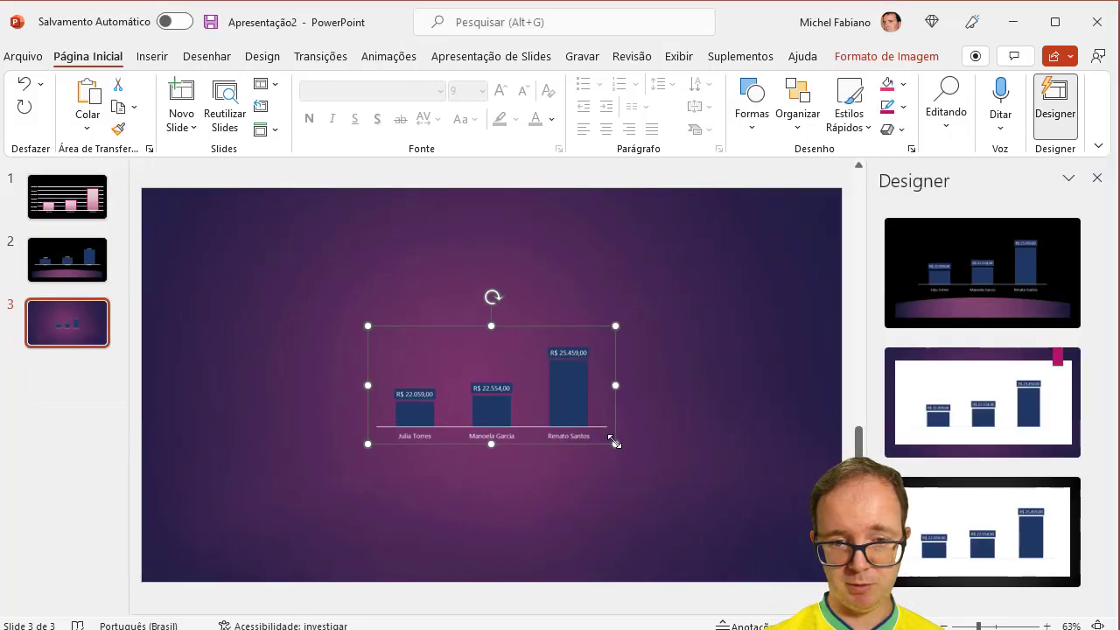
Enlarge the chart picture on slide 3 and look at the Cor recolour options without changing them.
left_click_drag(615, 443, 756, 510)
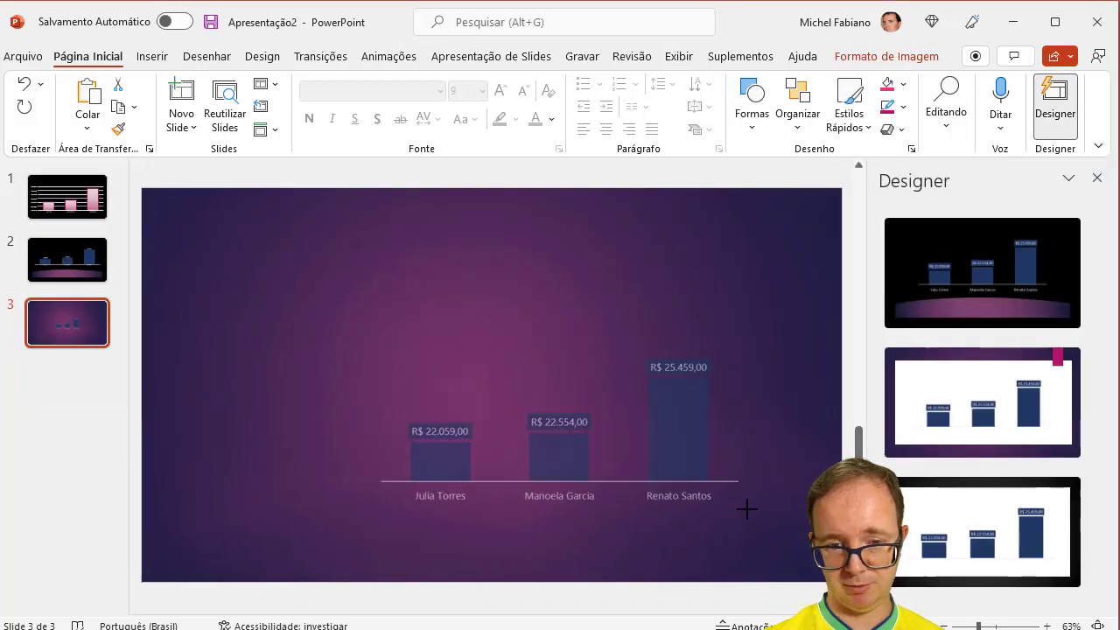
left_click_drag(367, 325, 234, 262)
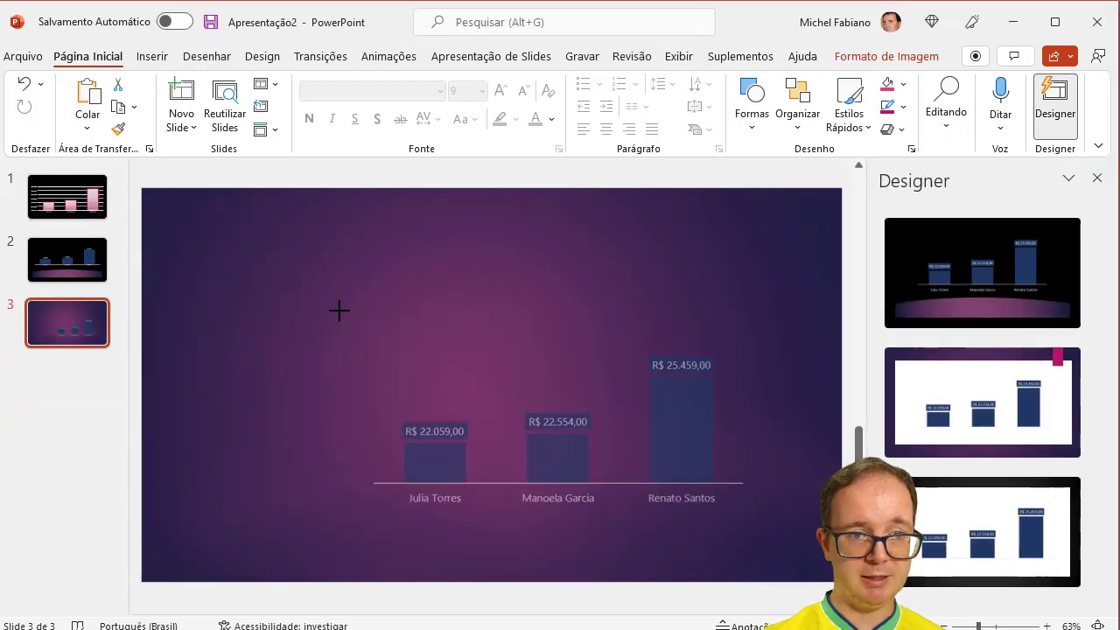
left_click(904, 62)
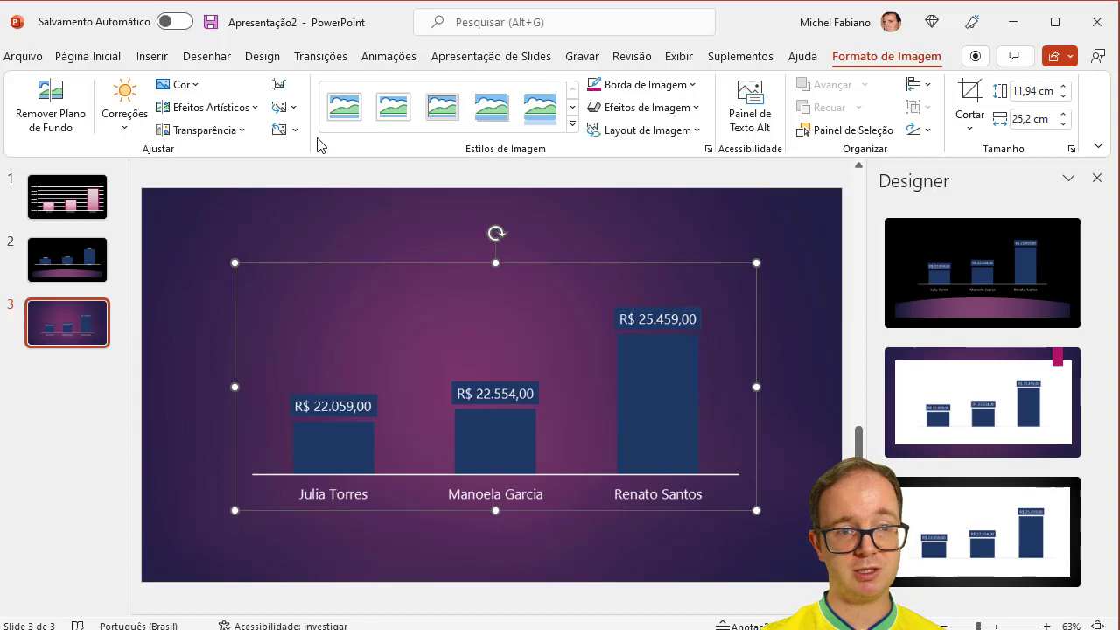
left_click(179, 84)
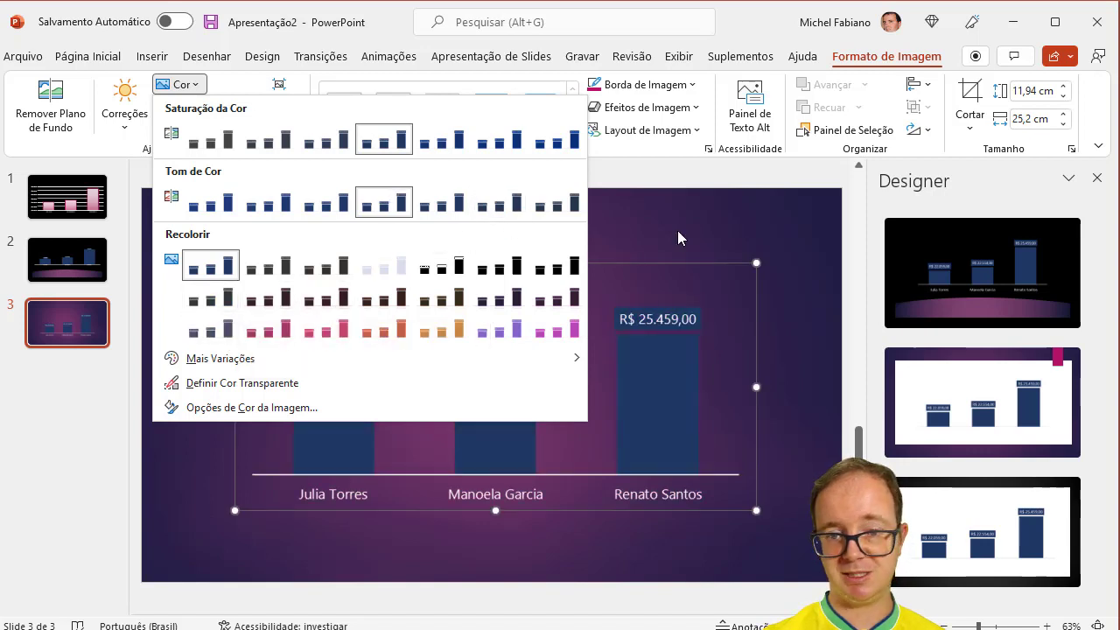
left_click(718, 229)
left_click(718, 229)
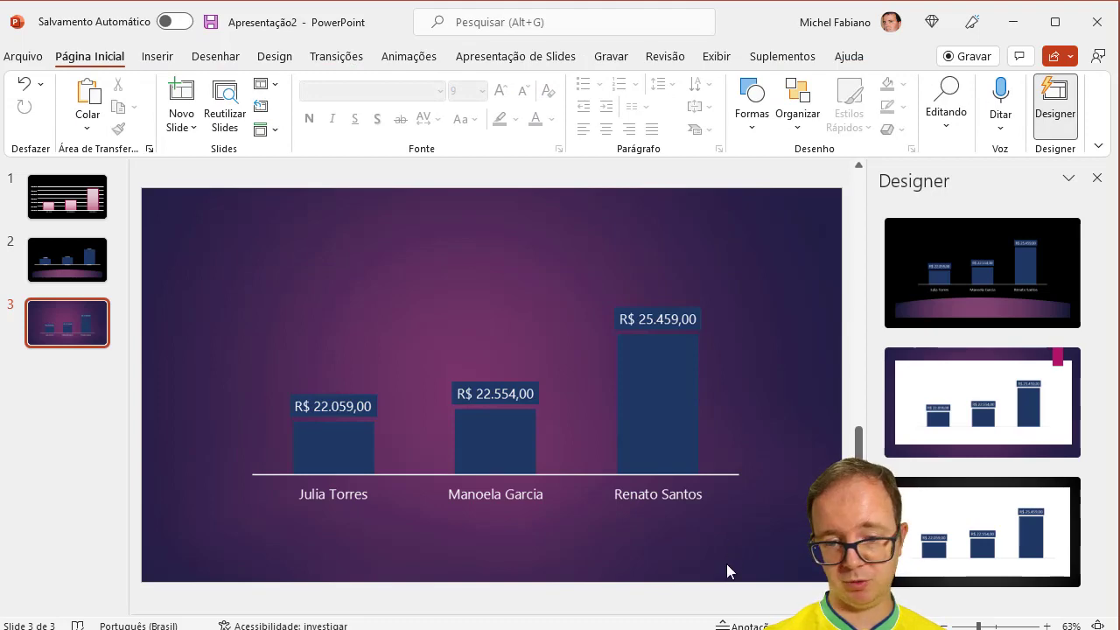
Filter the Excel dashboard to MAR, then return to the presentation to see the picture unchanged.
key("alt+Tab")
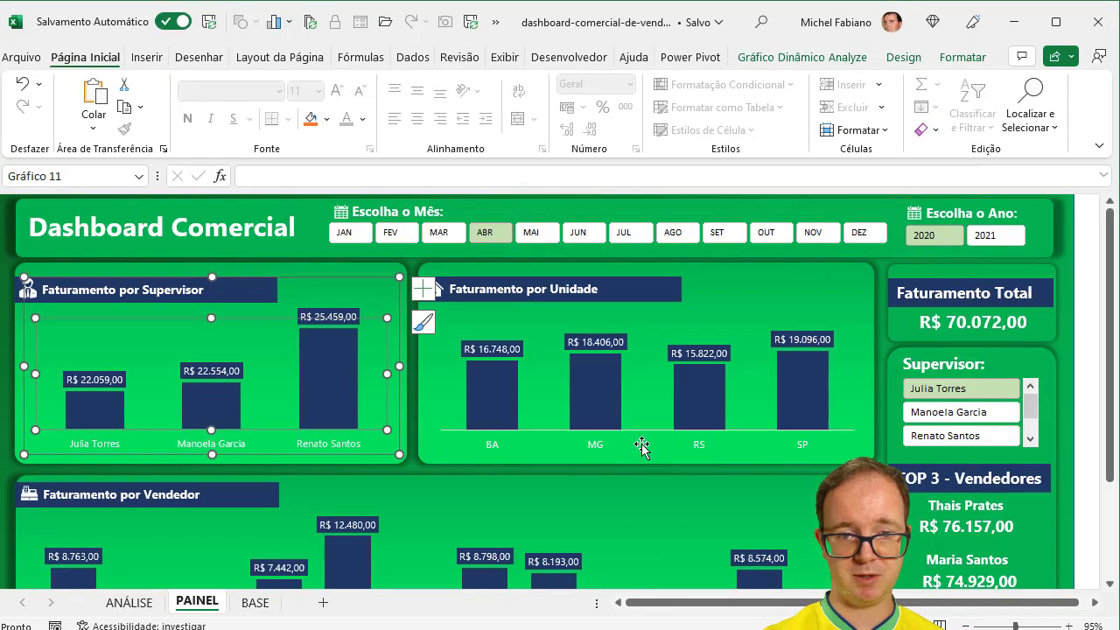
left_click(440, 233)
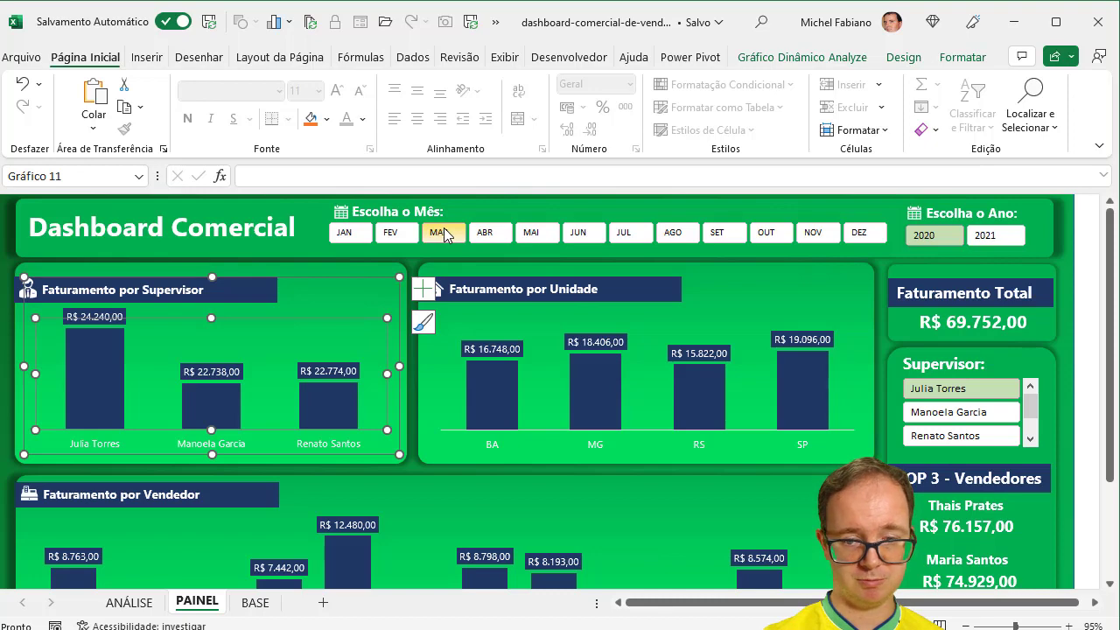
key("alt+Tab")
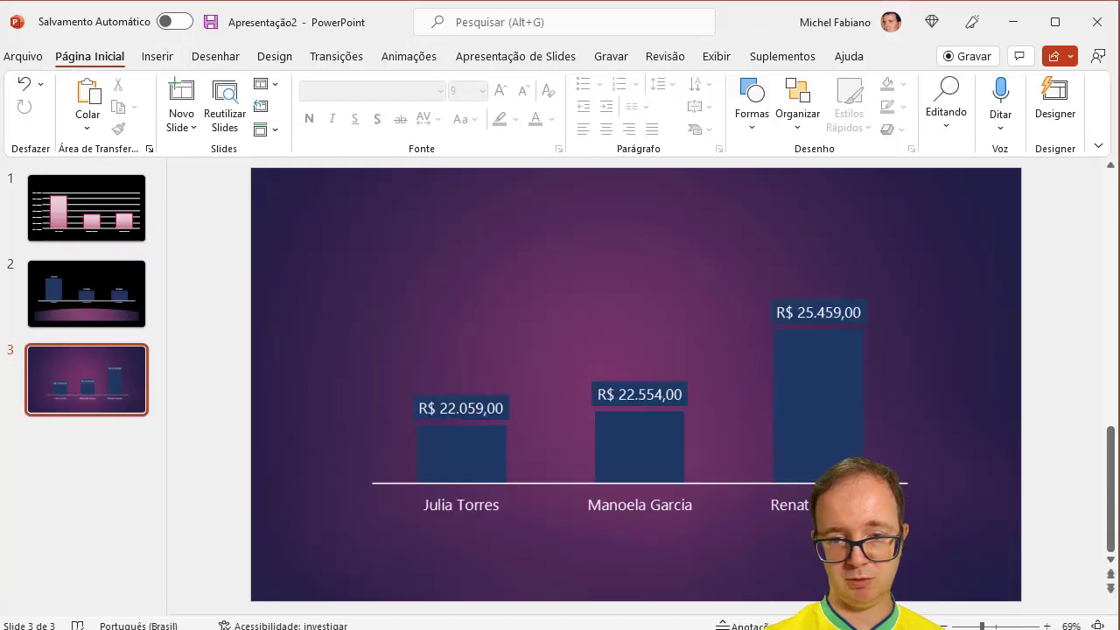
left_click(122, 284)
left_click(121, 194)
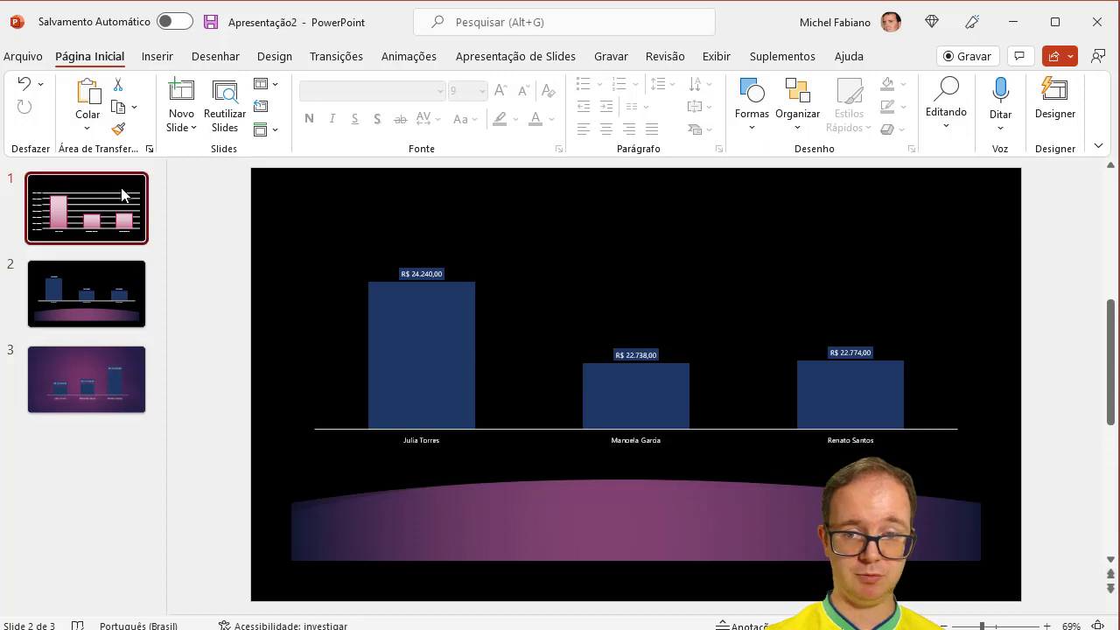
left_click(124, 293)
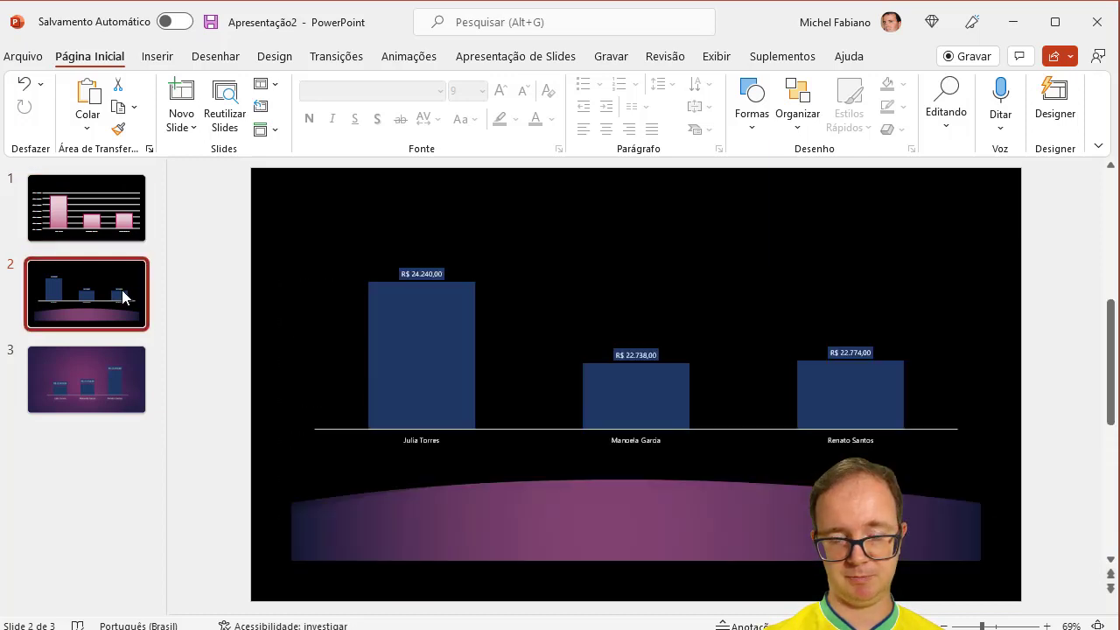
left_click(121, 361)
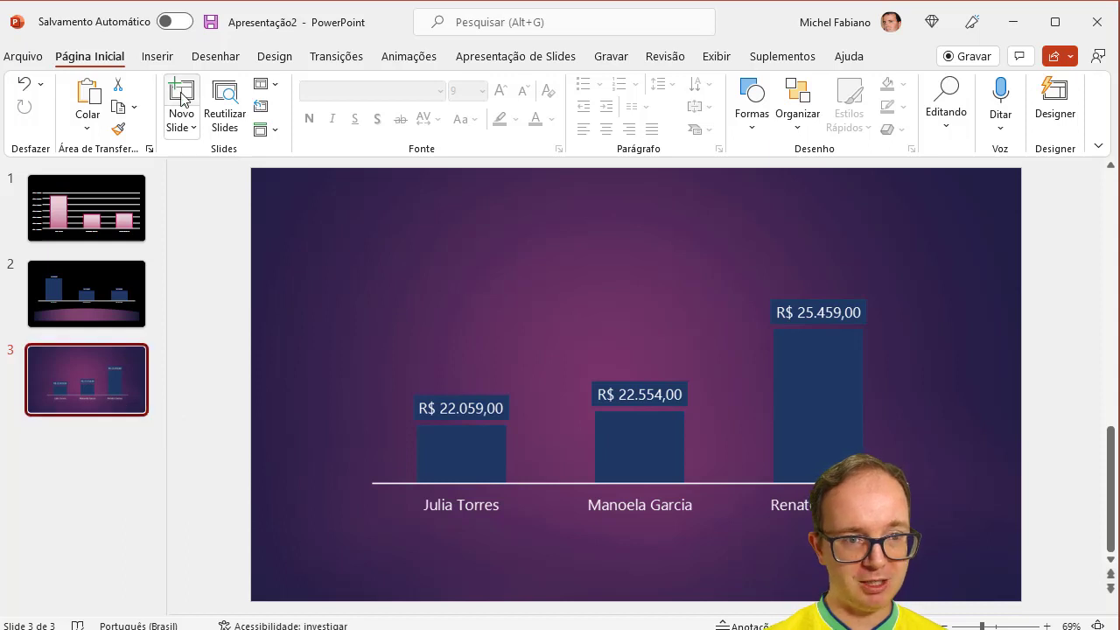
Add a blank slide 4, then try the green theme and view slide 2 in it.
left_click(182, 128)
left_click(219, 364)
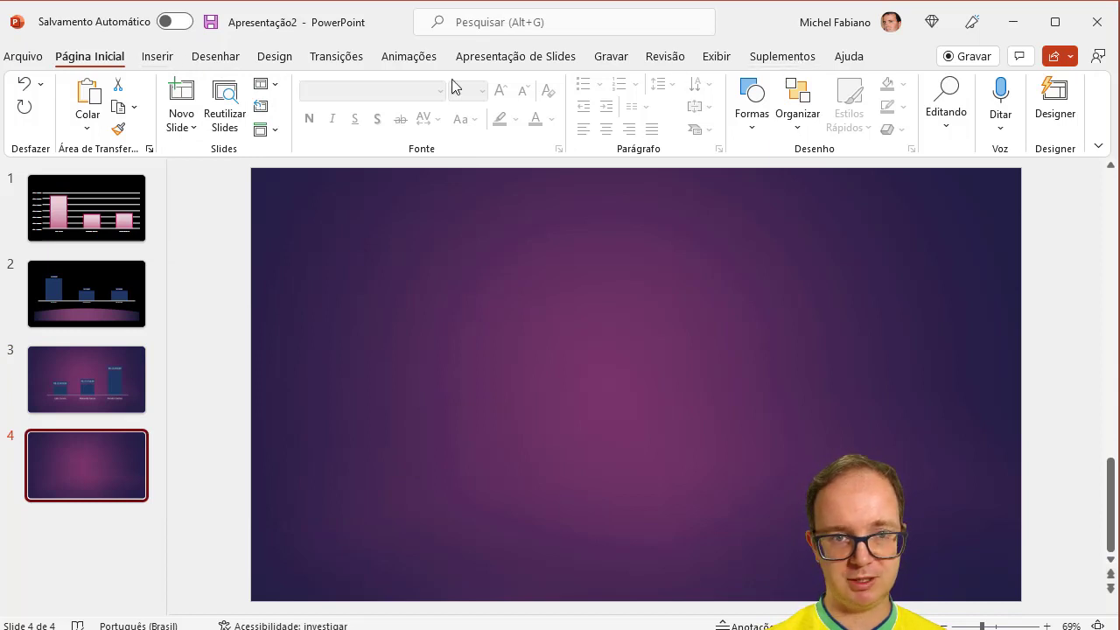
left_click(276, 59)
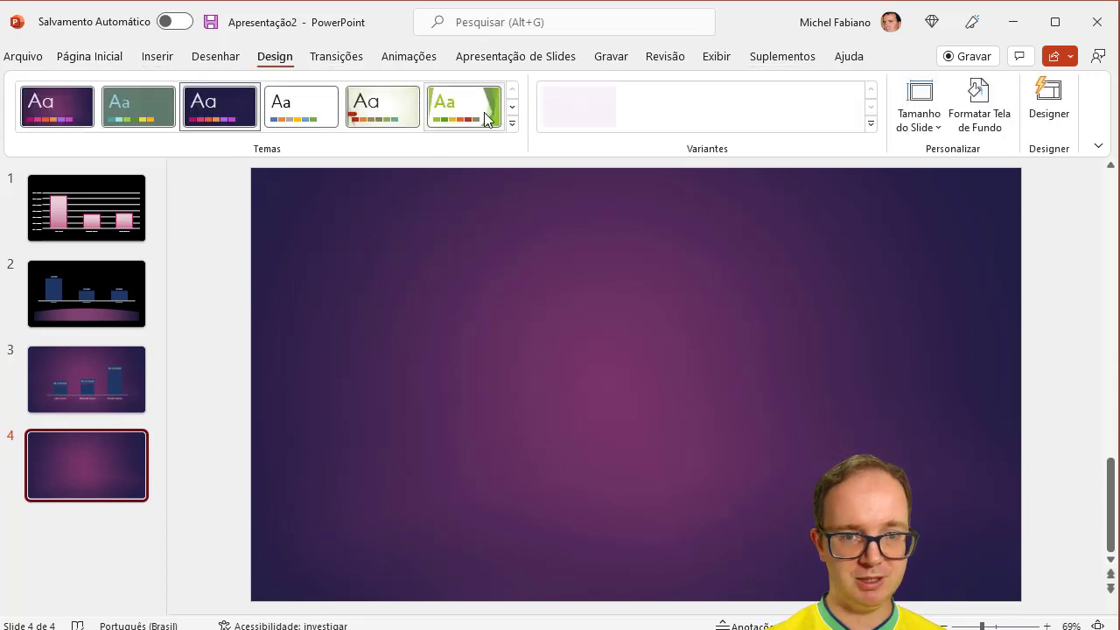
left_click(512, 123)
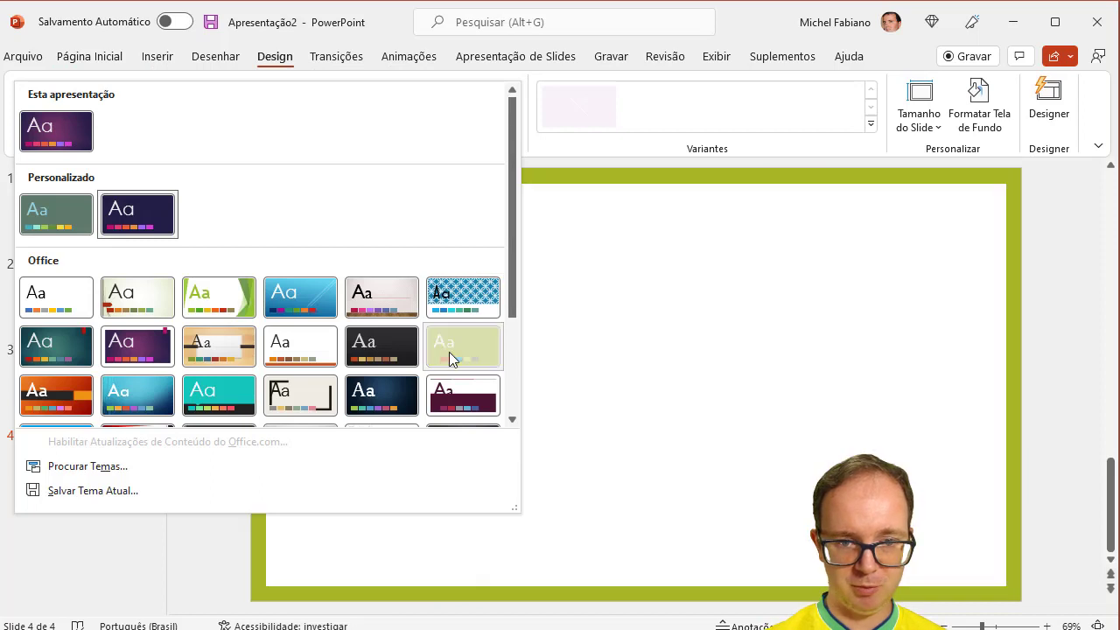
left_click(449, 352)
left_click(107, 295)
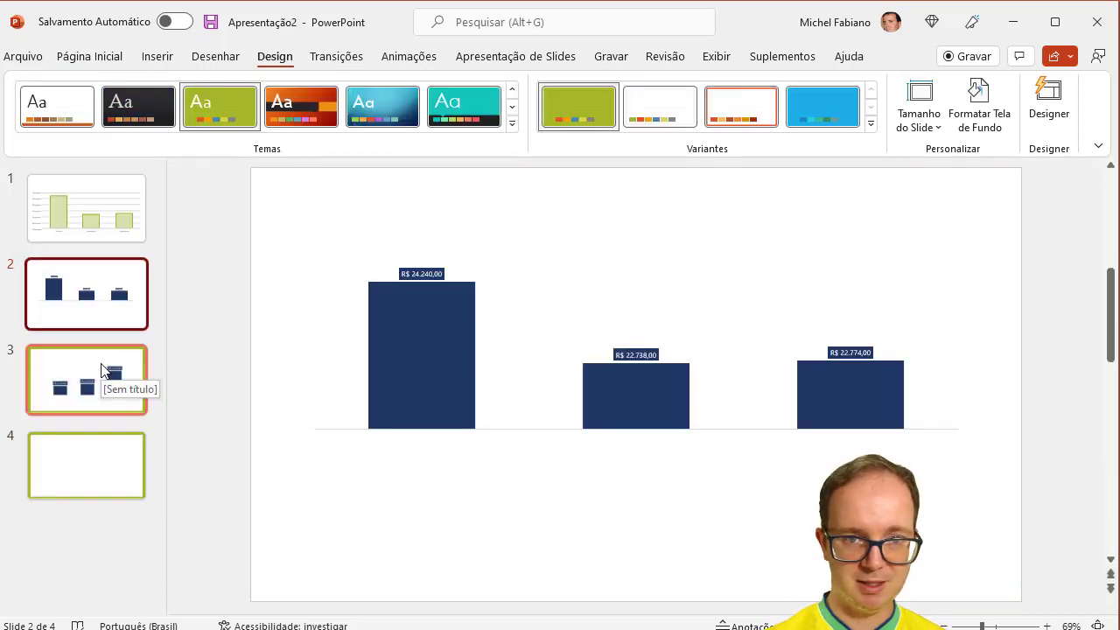
Try the teal theme with green and purple variants, then settle on the orange theme.
left_click(458, 105)
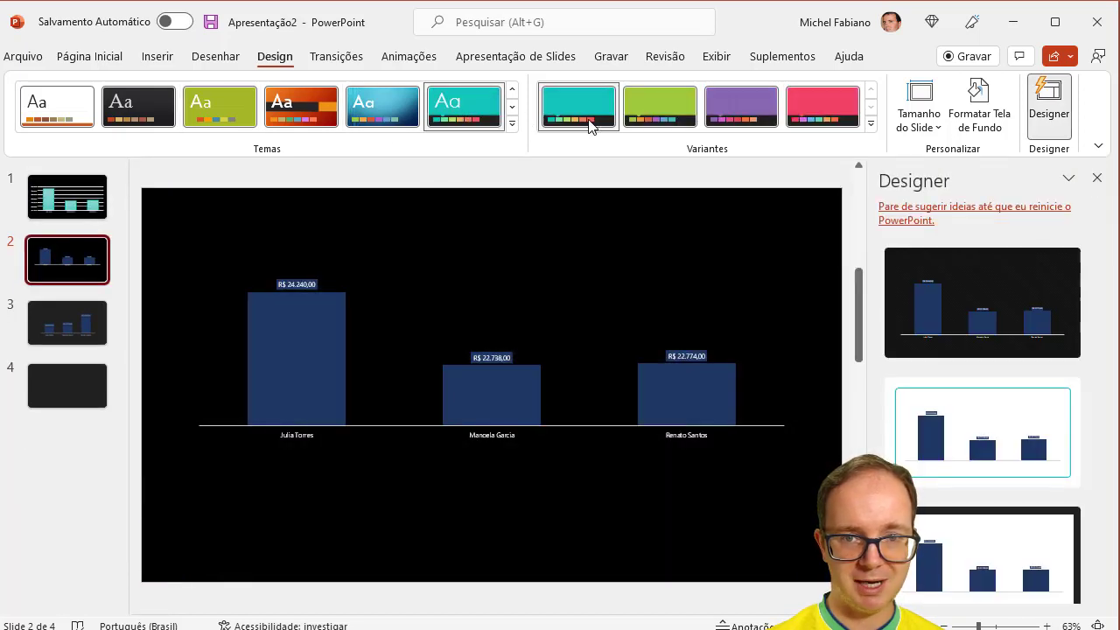
left_click(675, 118)
left_click(731, 116)
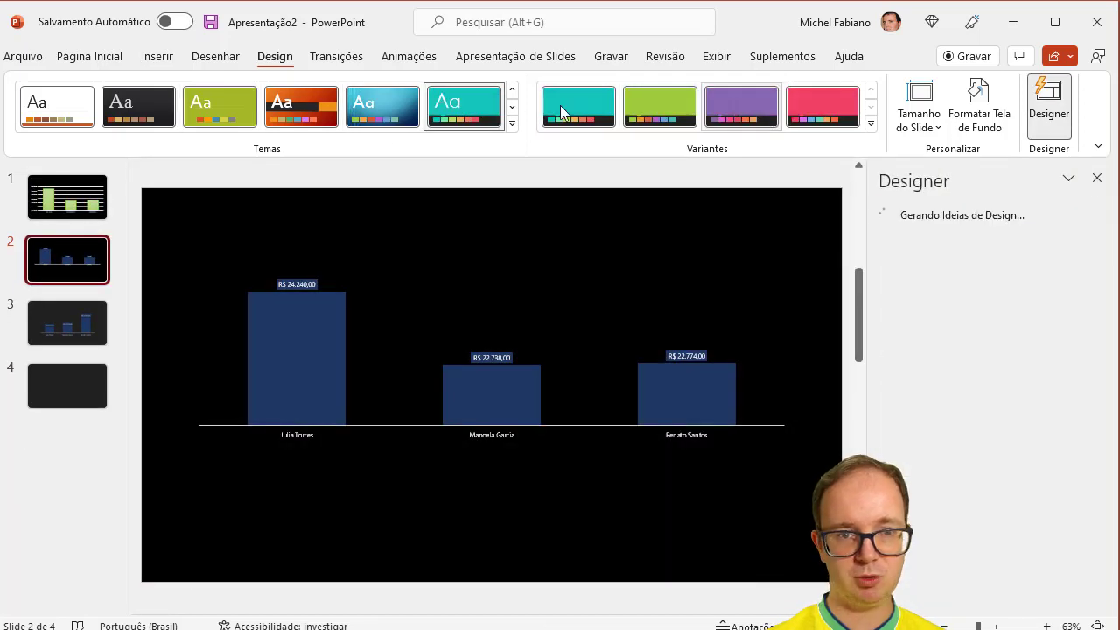
left_click(311, 110)
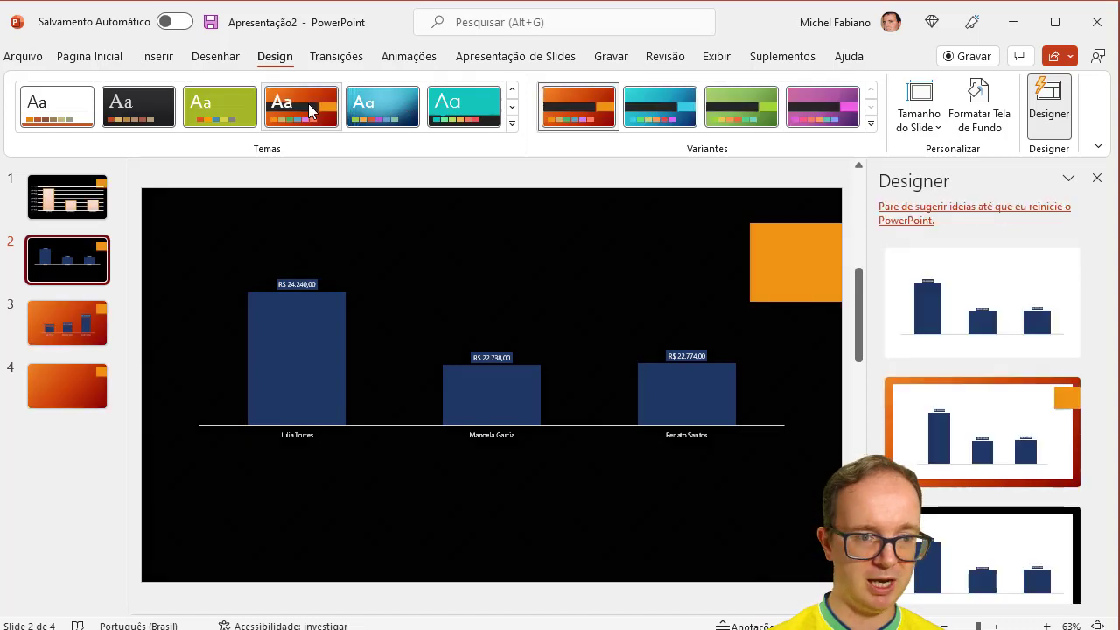
left_click(61, 324)
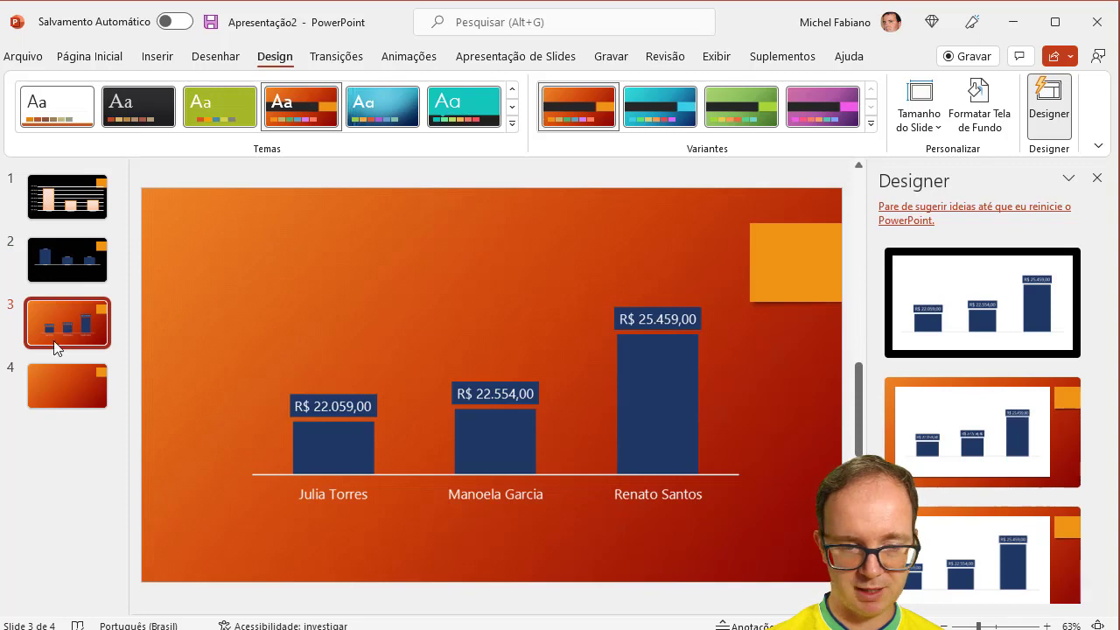
left_click(42, 387)
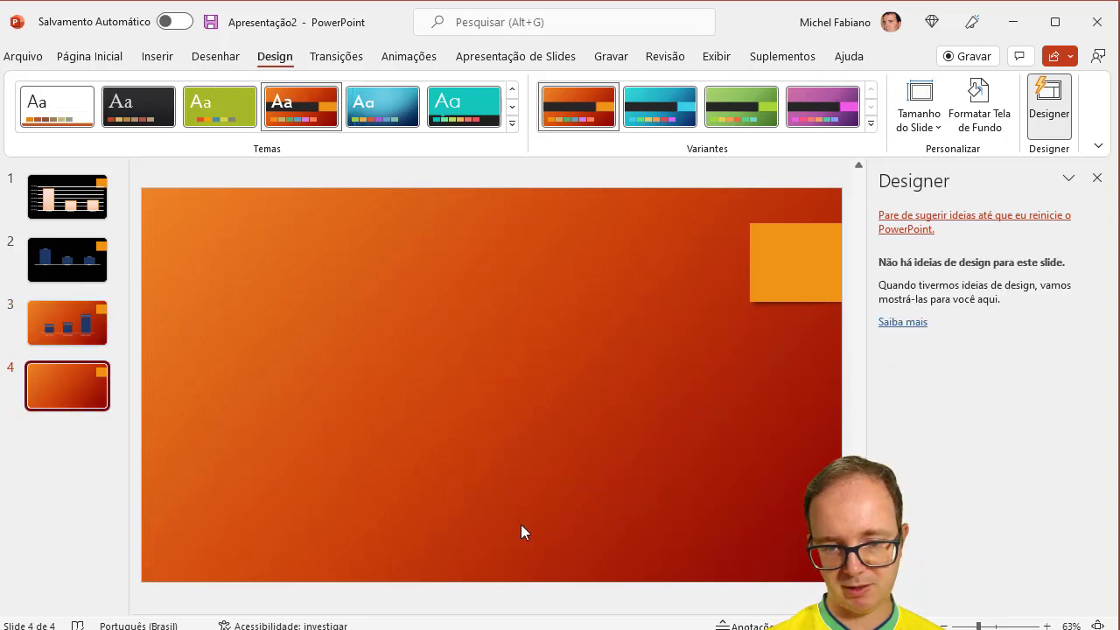
left_click(700, 586)
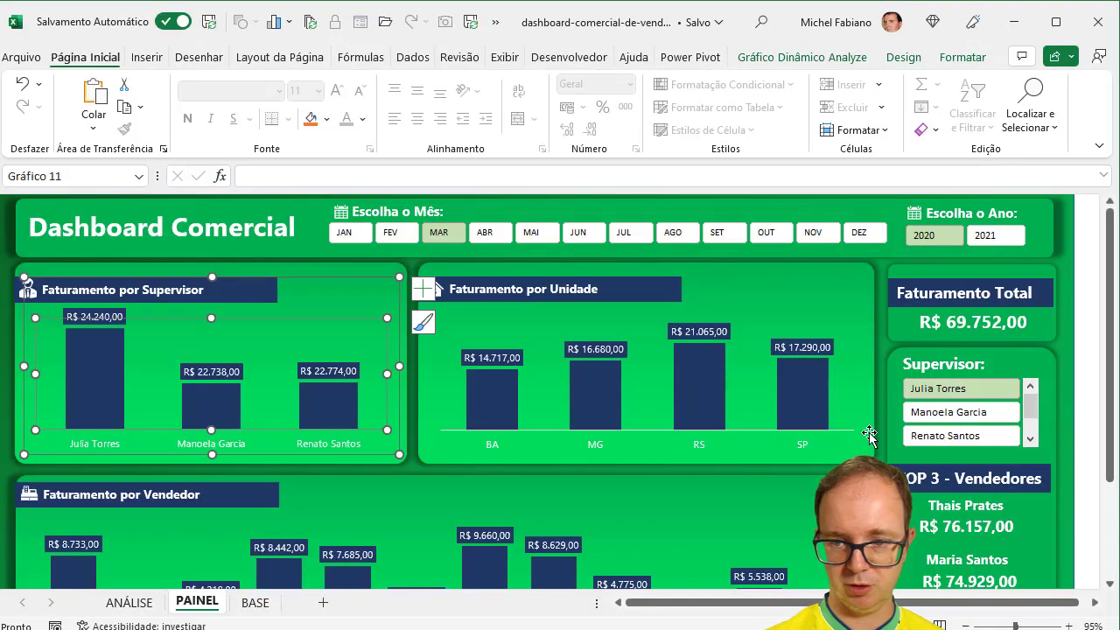
Select the Faturamento por Vendedor chart on the PAINEL sheet and switch back to PowerPoint.
left_click_drag(1107, 367, 1100, 456)
left_click(708, 414)
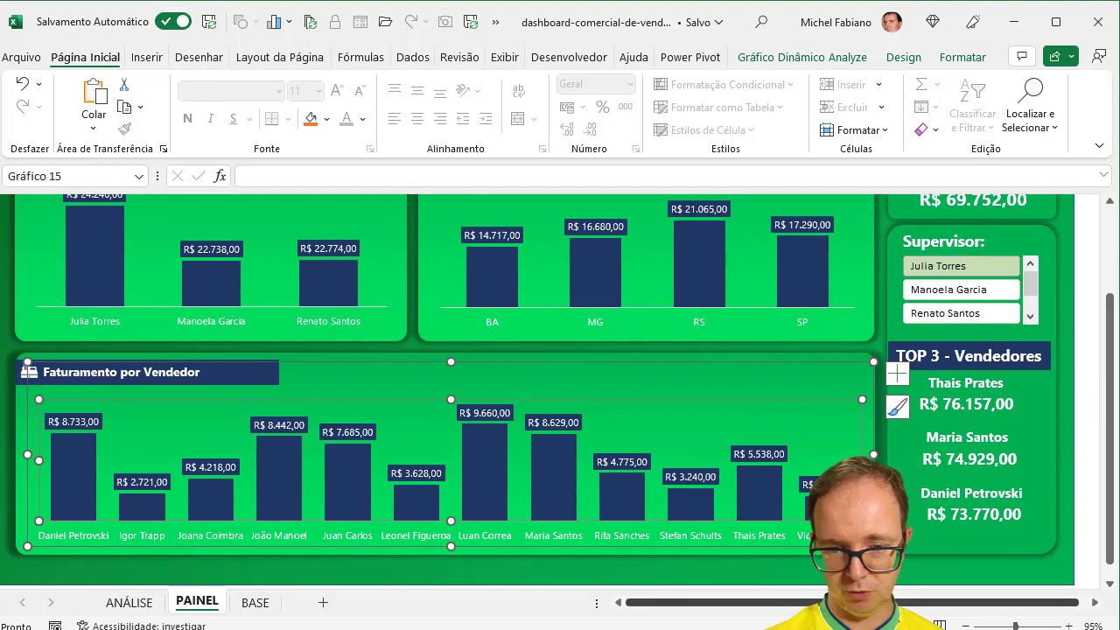
key("alt+Tab")
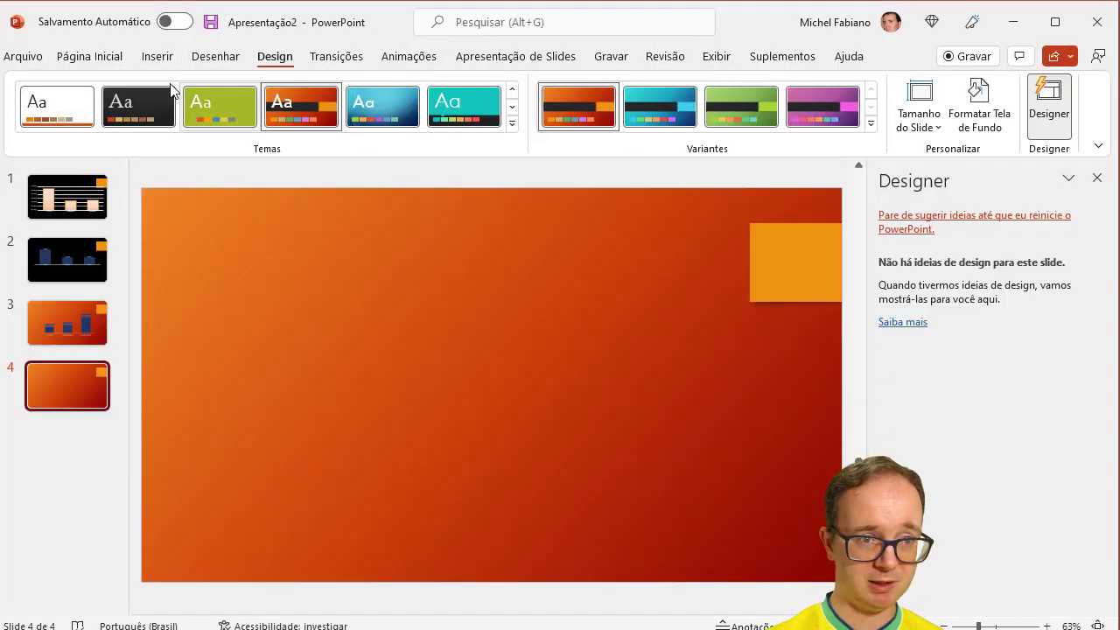
Paste the vendor chart on slide 4 via Colar Especial as 'Objeto Gráfico do Microsoft Excel'.
left_click(112, 58)
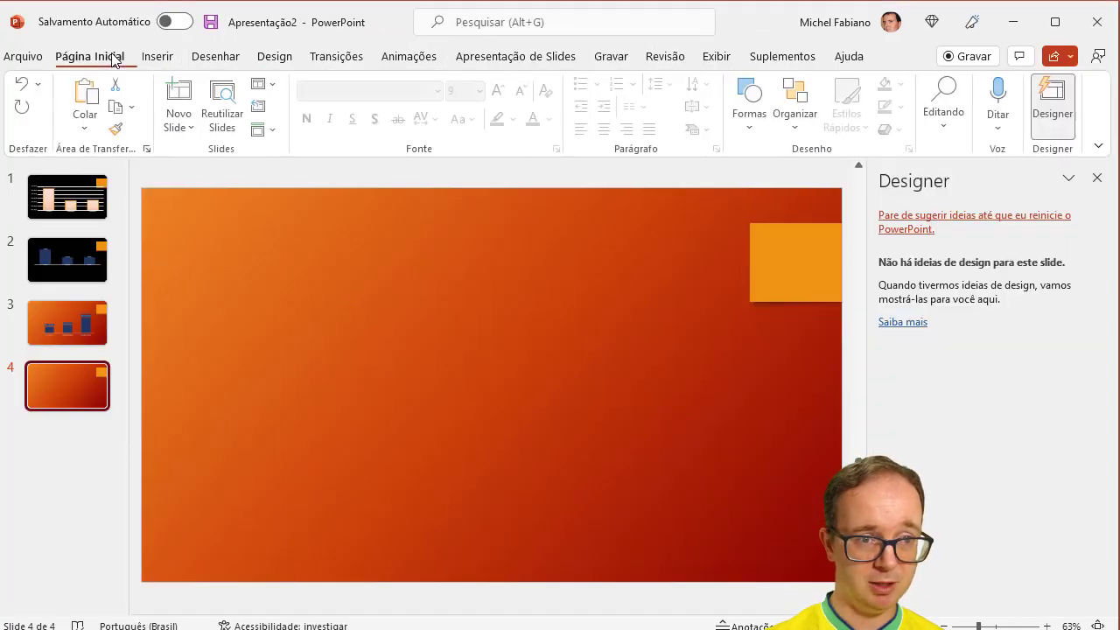
left_click(88, 127)
left_click(137, 206)
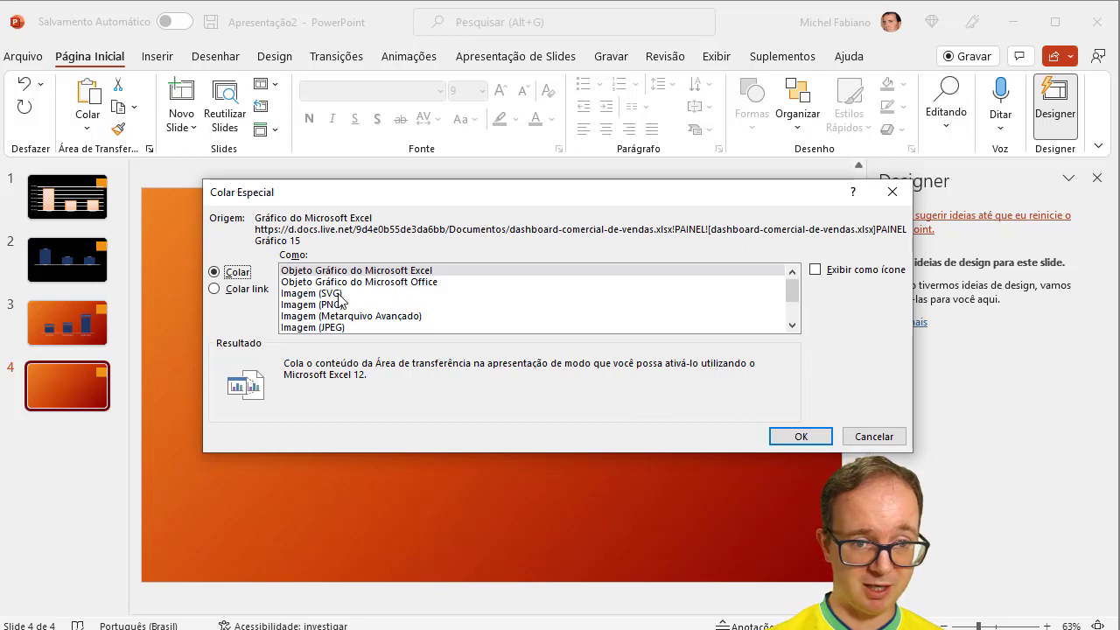
left_click(398, 273)
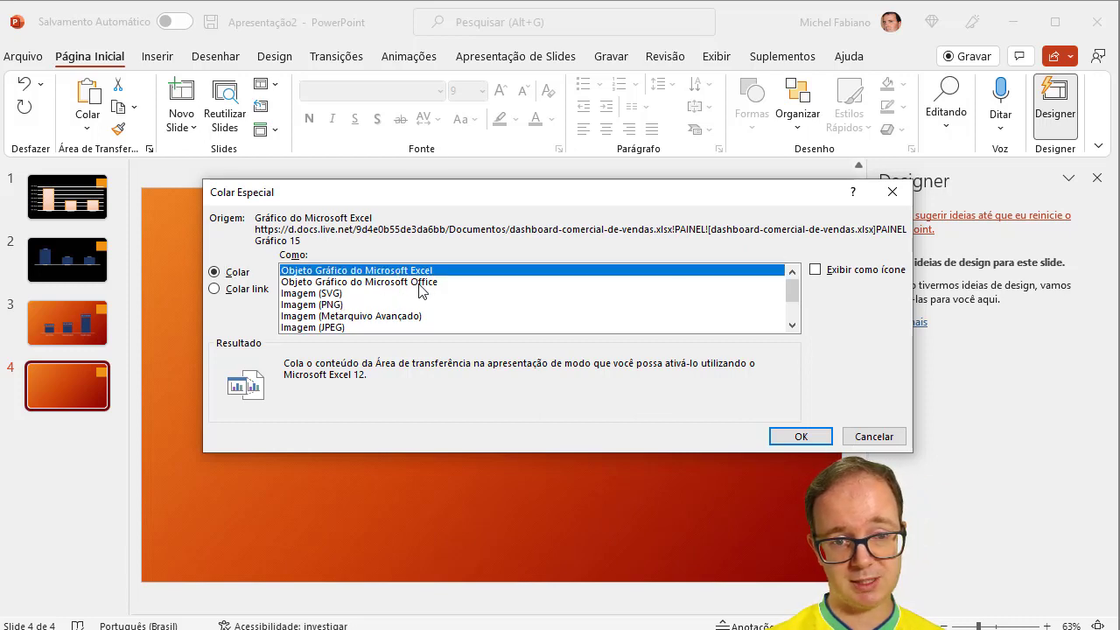
left_click(797, 442)
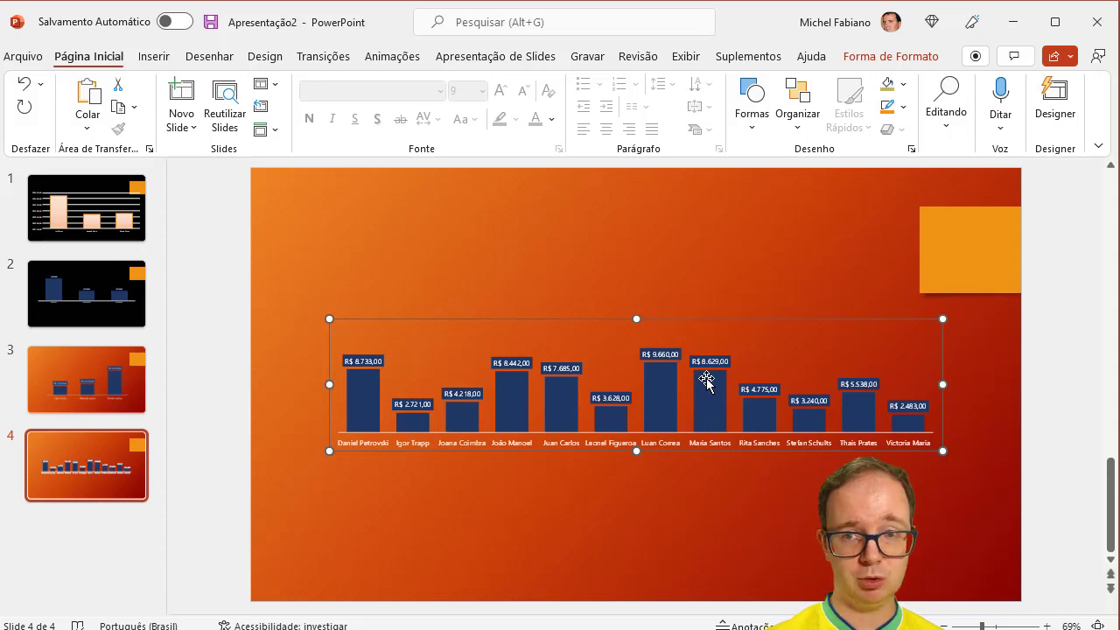
Select the pasted vendor chart and drag it up and left toward the top of slide 4.
left_click(906, 56)
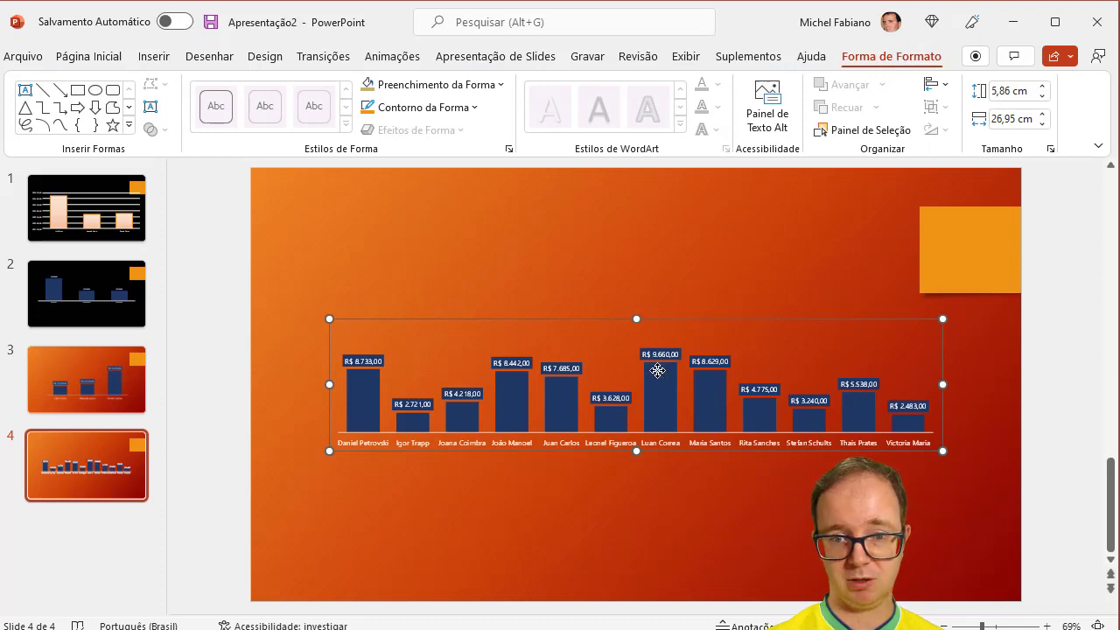
left_click(634, 532)
left_click(681, 400)
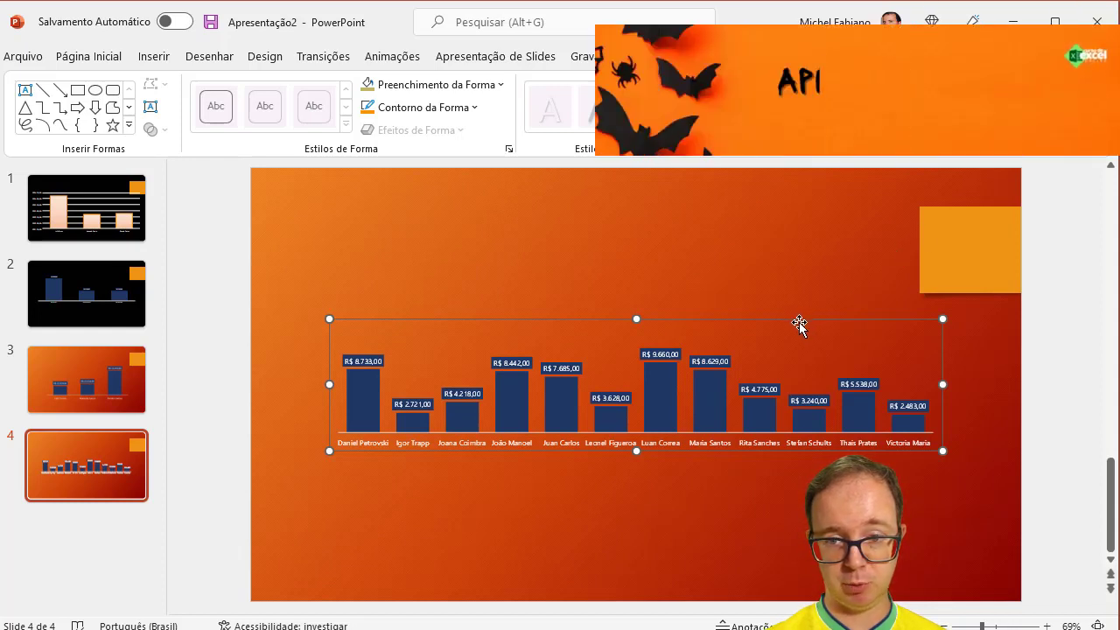
left_click_drag(797, 320, 766, 250)
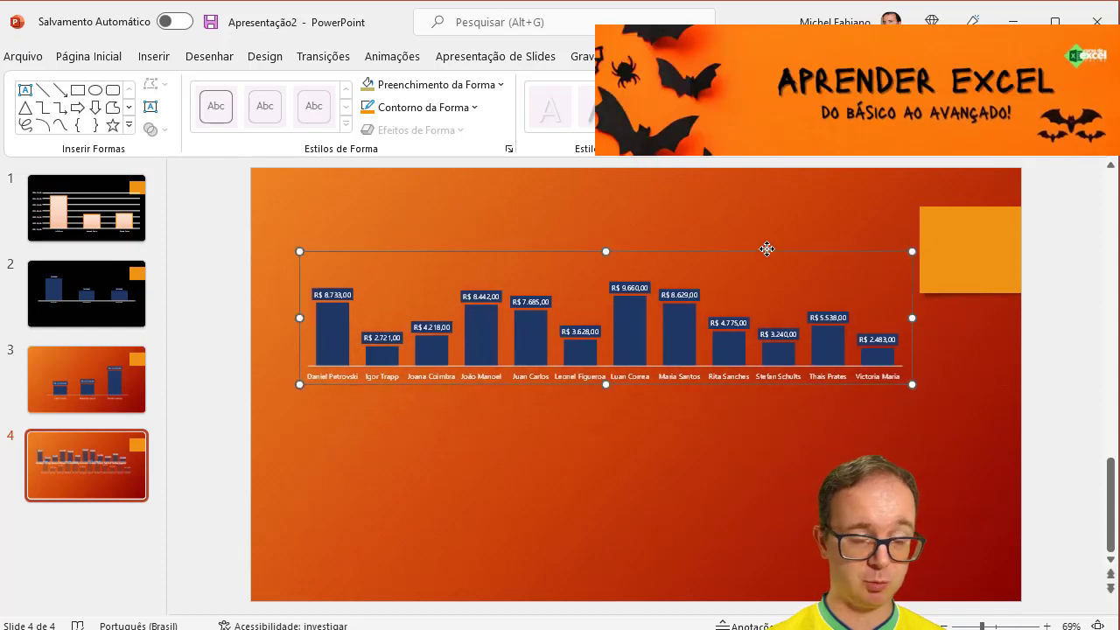
Paste a Colar link copy as 'Objeto Gráfico do Microsoft Excel' and place it below the first chart.
left_click(88, 56)
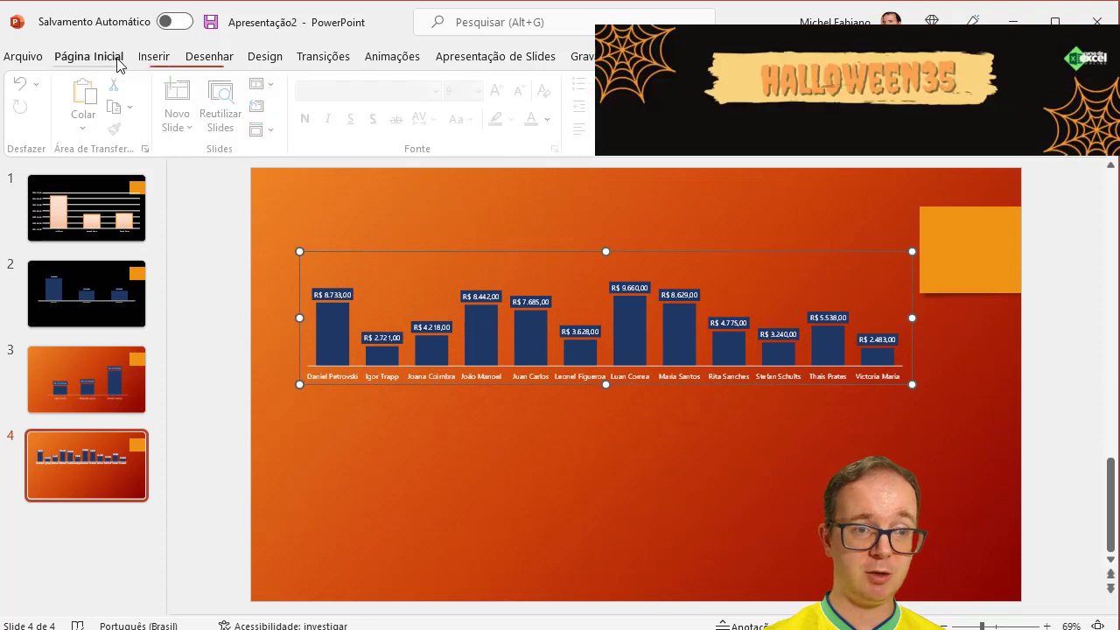
left_click(88, 127)
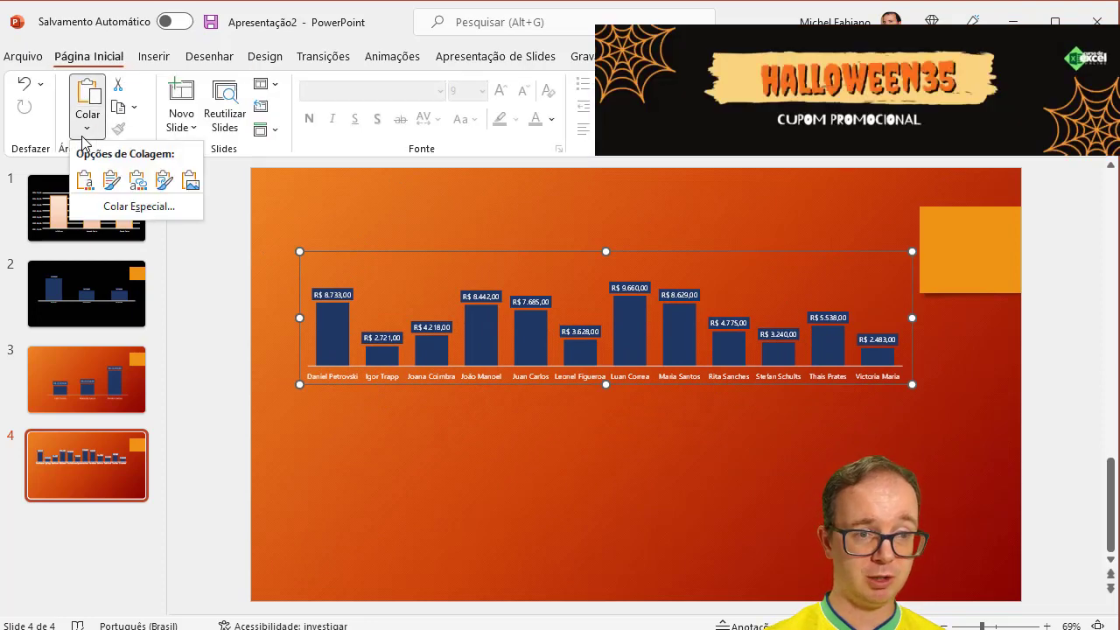
left_click(136, 208)
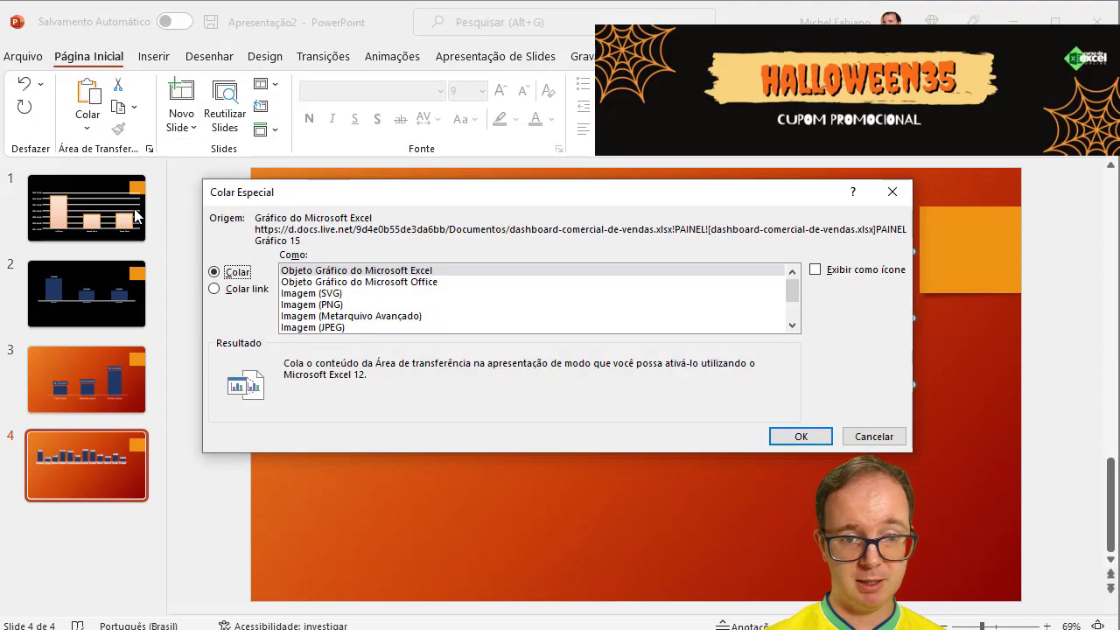
left_click(257, 289)
left_click(337, 273)
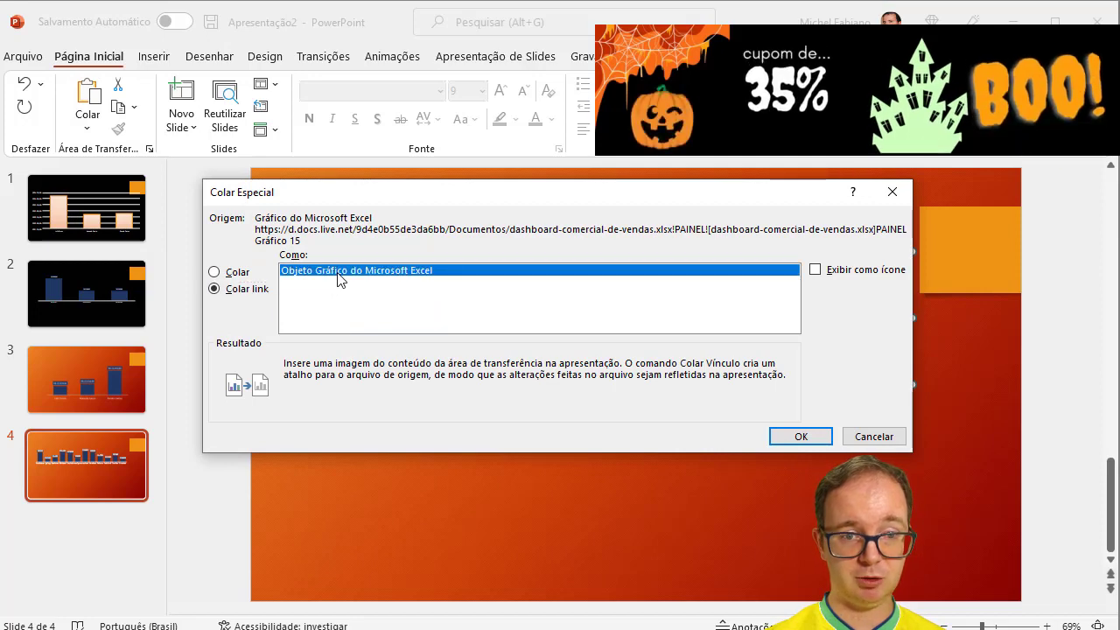
left_click(792, 437)
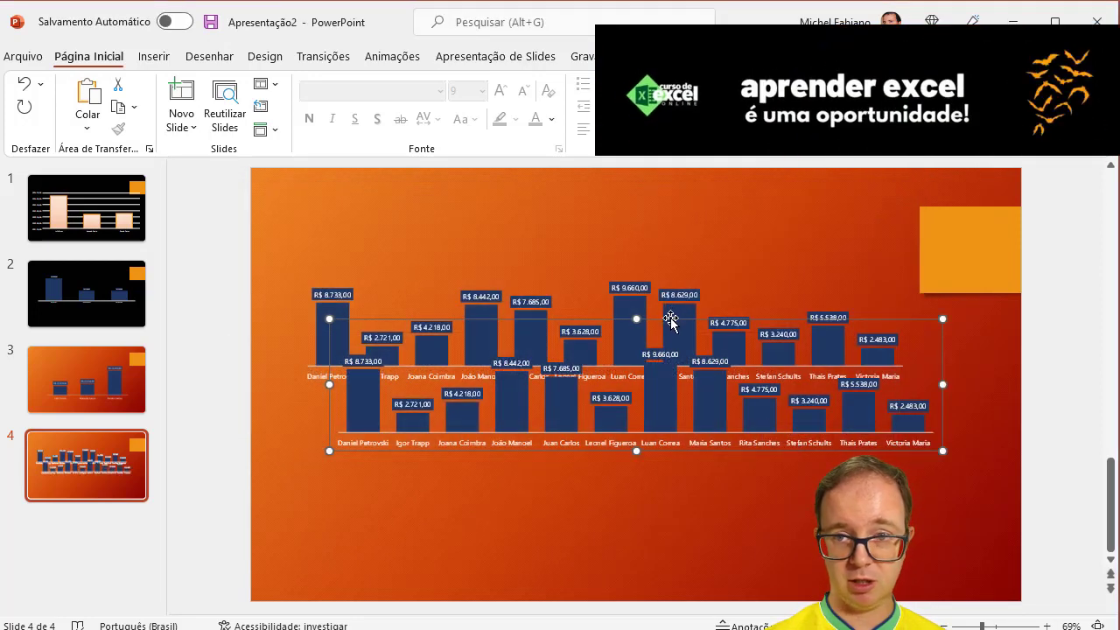
left_click_drag(670, 320, 652, 405)
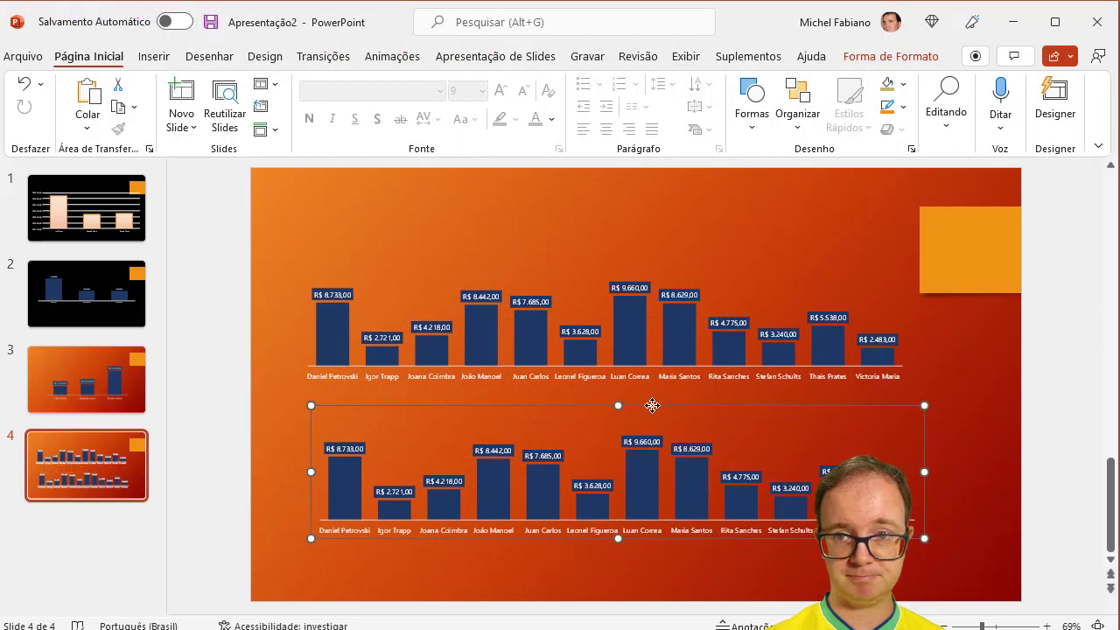
Open the lower linked chart's source via Objeto Worksheet vinculado > Abrir.
left_click(894, 61)
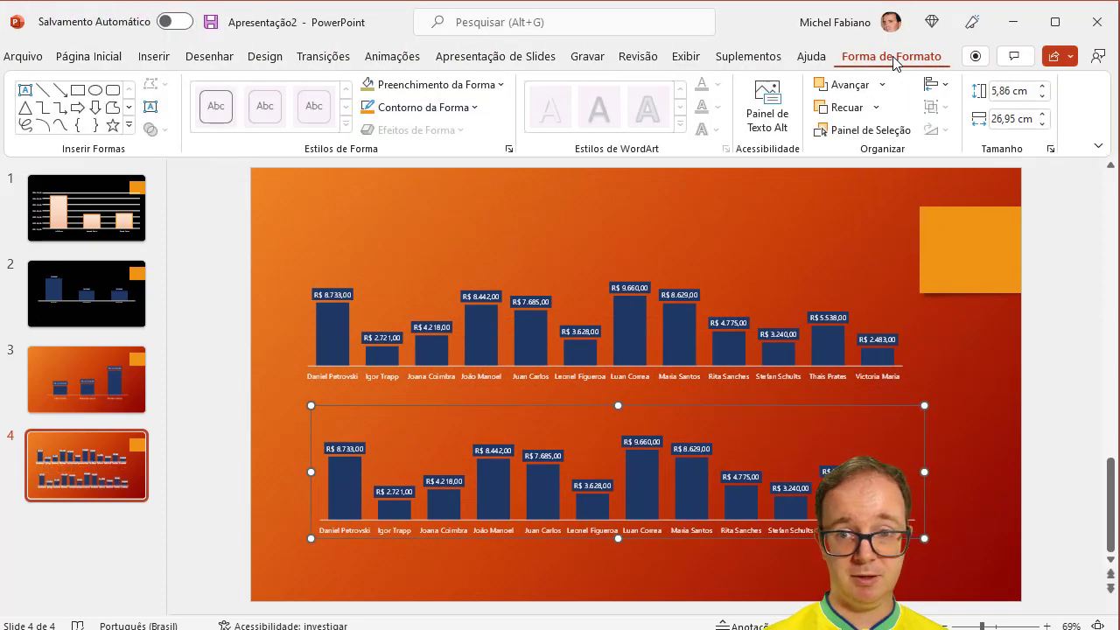
left_click(789, 286)
left_click(669, 436)
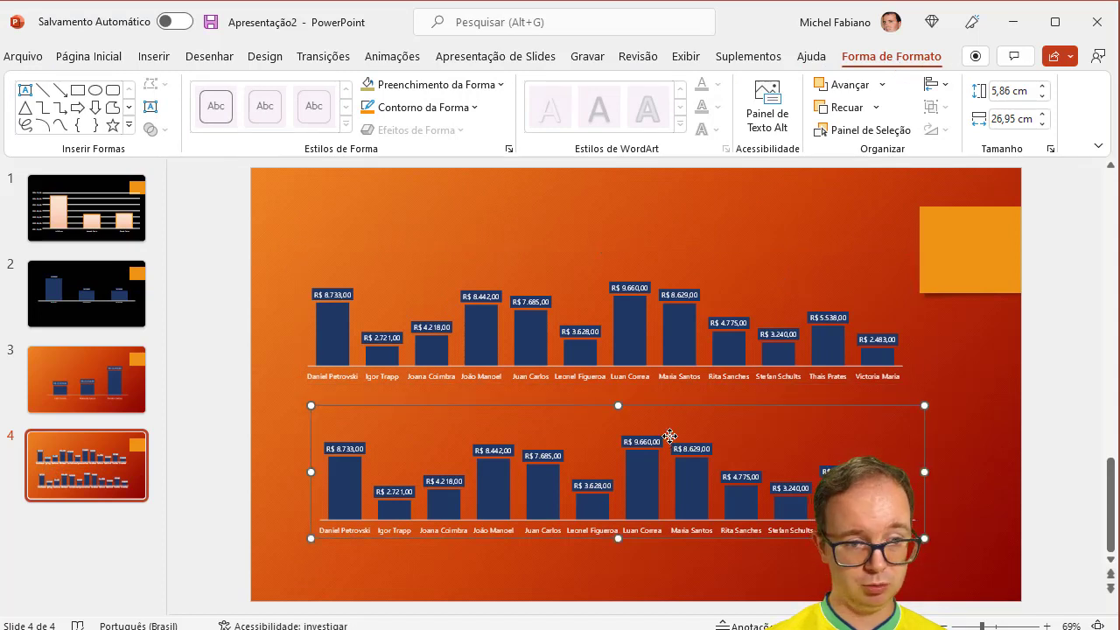
right_click(693, 408)
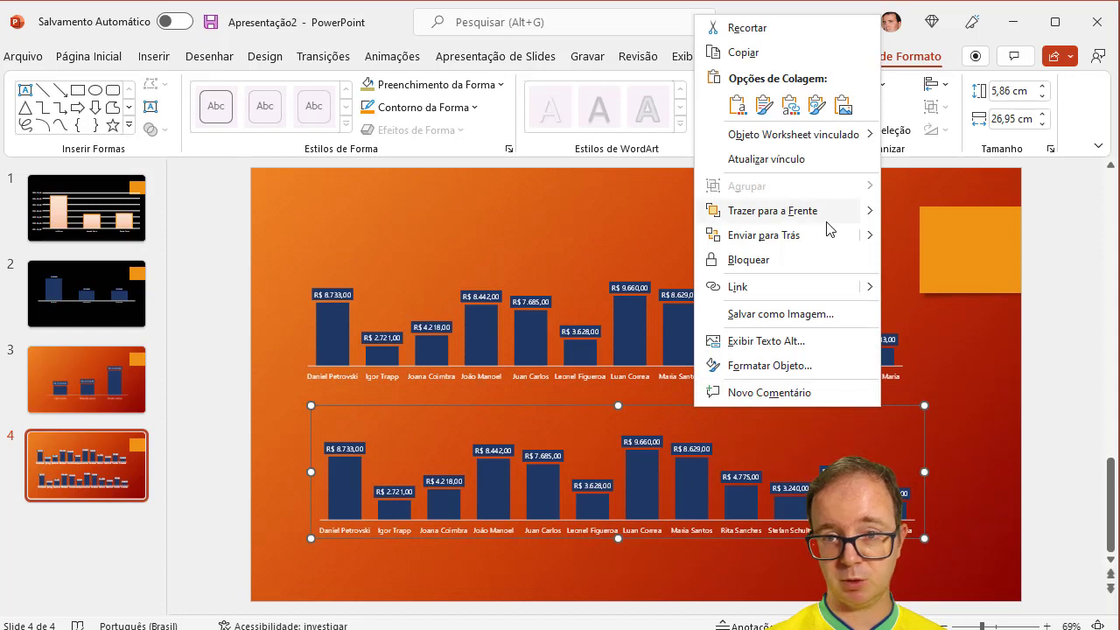
mouse_move(871, 145)
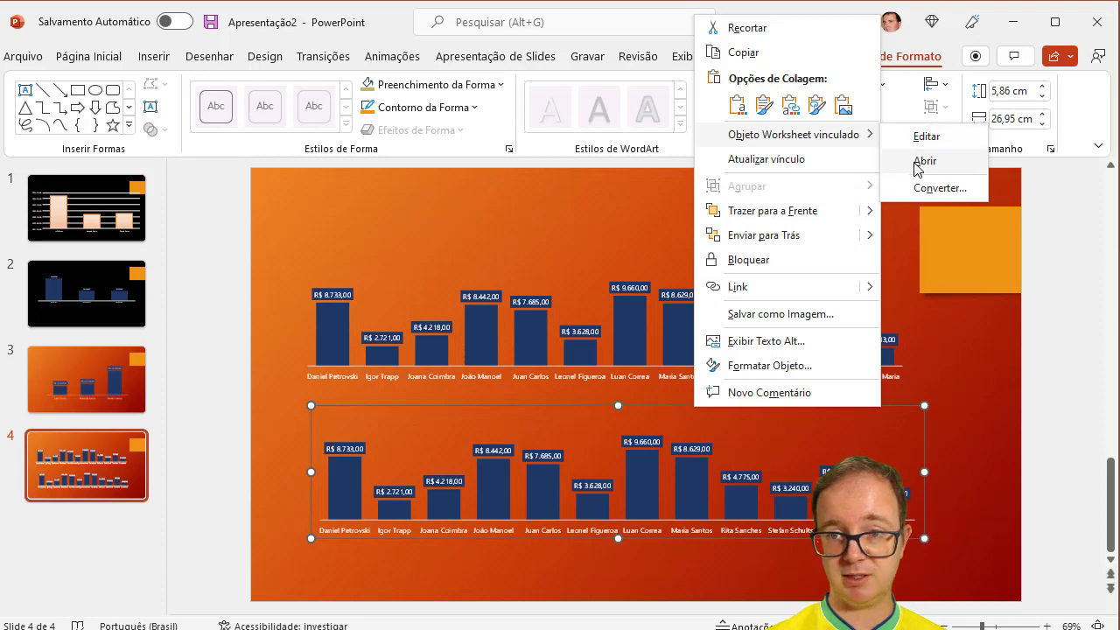
left_click(917, 163)
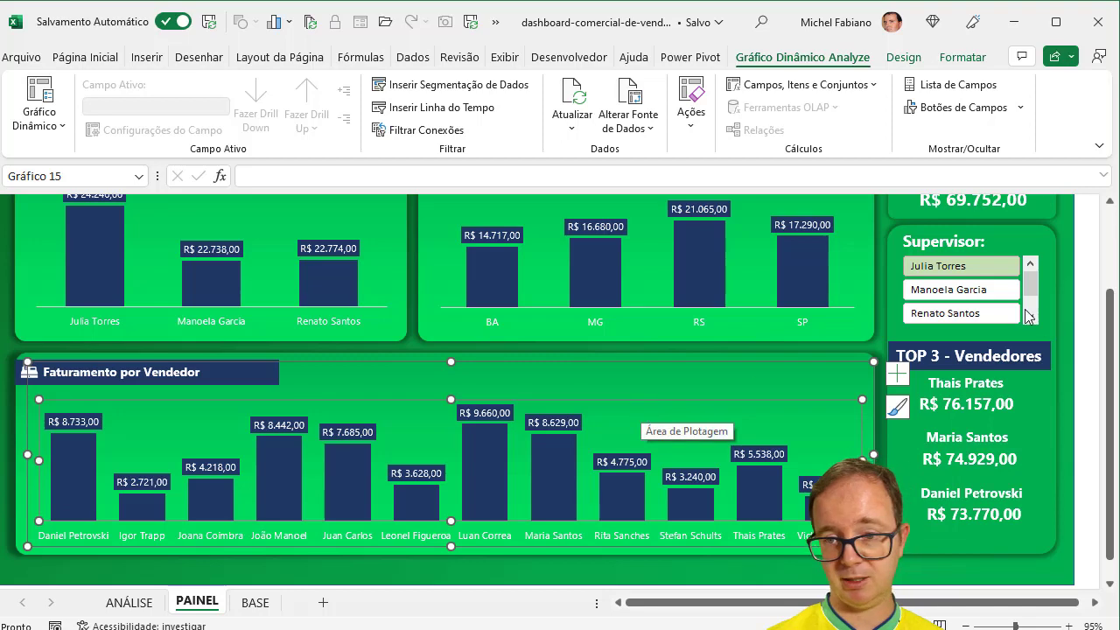
Filter the dashboard slicers to the second supervisor and 2021, then return to PowerPoint.
left_click(933, 290)
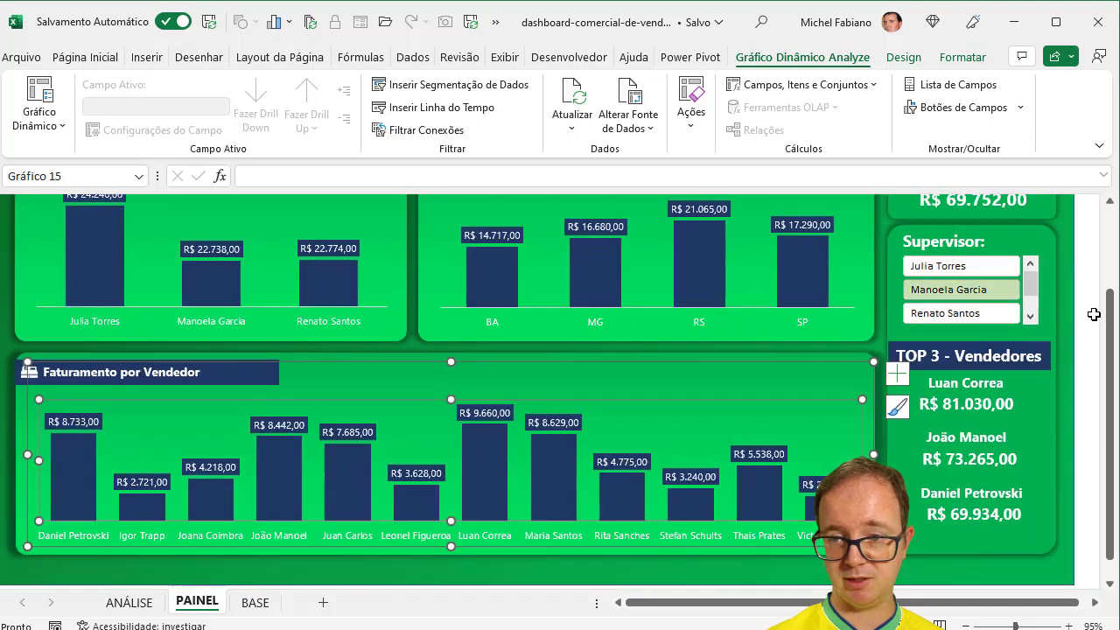
scroll(961, 271, "up", 3)
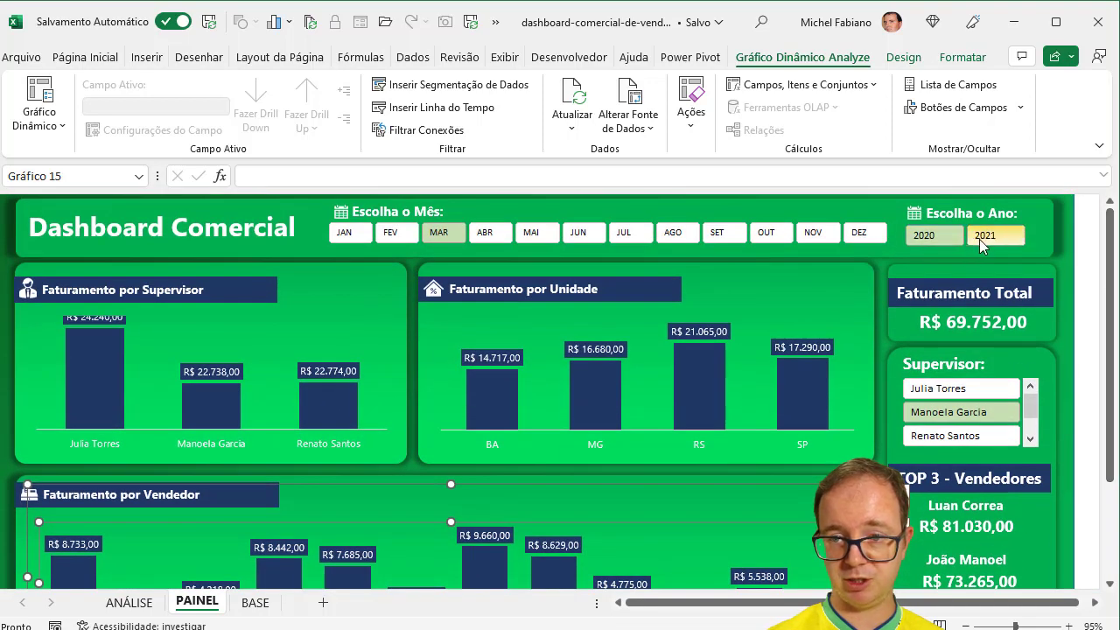
left_click(984, 236)
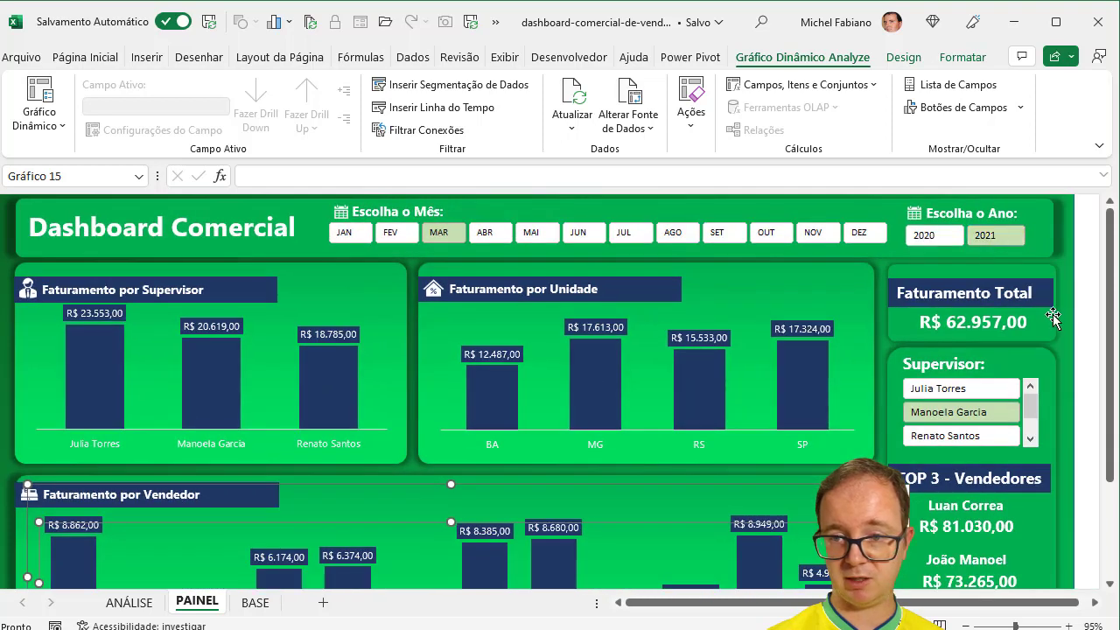
left_click_drag(1108, 316, 1049, 404)
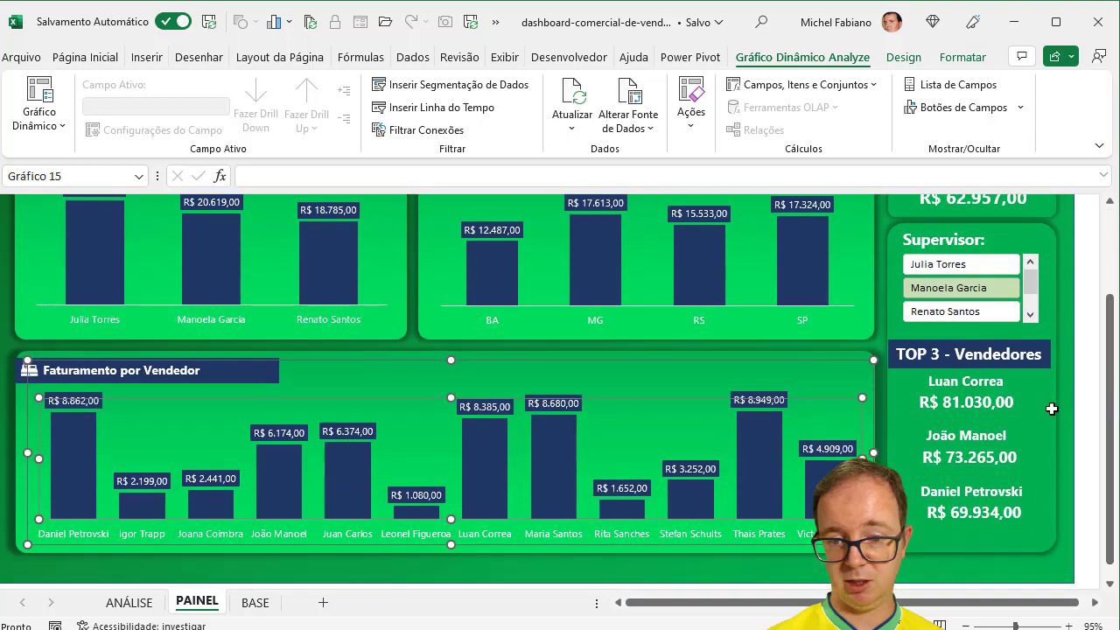
key("alt+Tab")
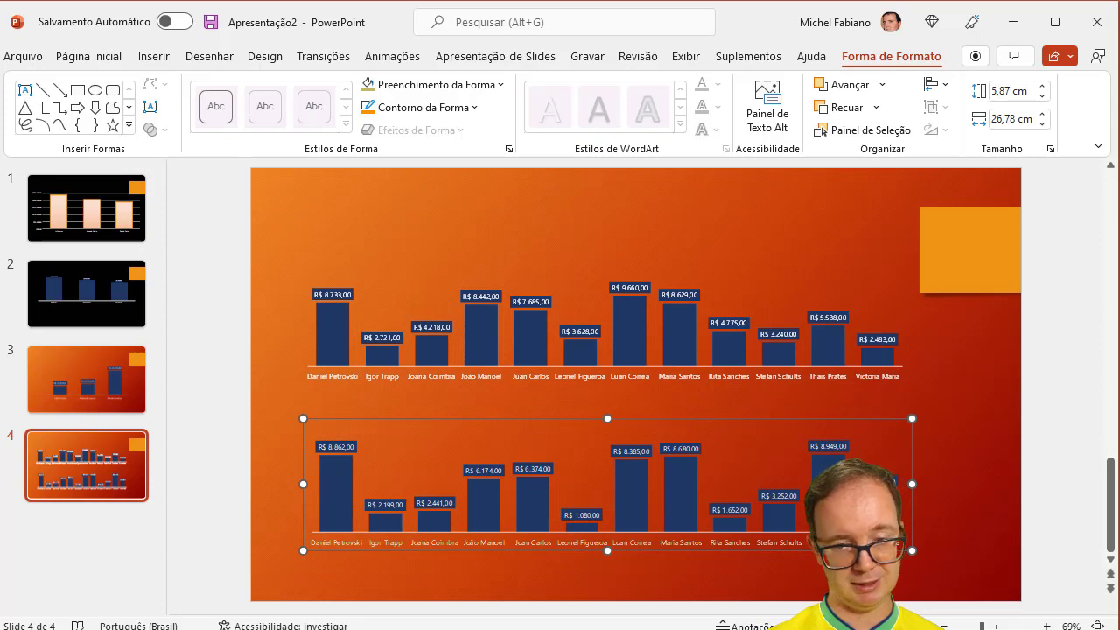
key("alt+Tab")
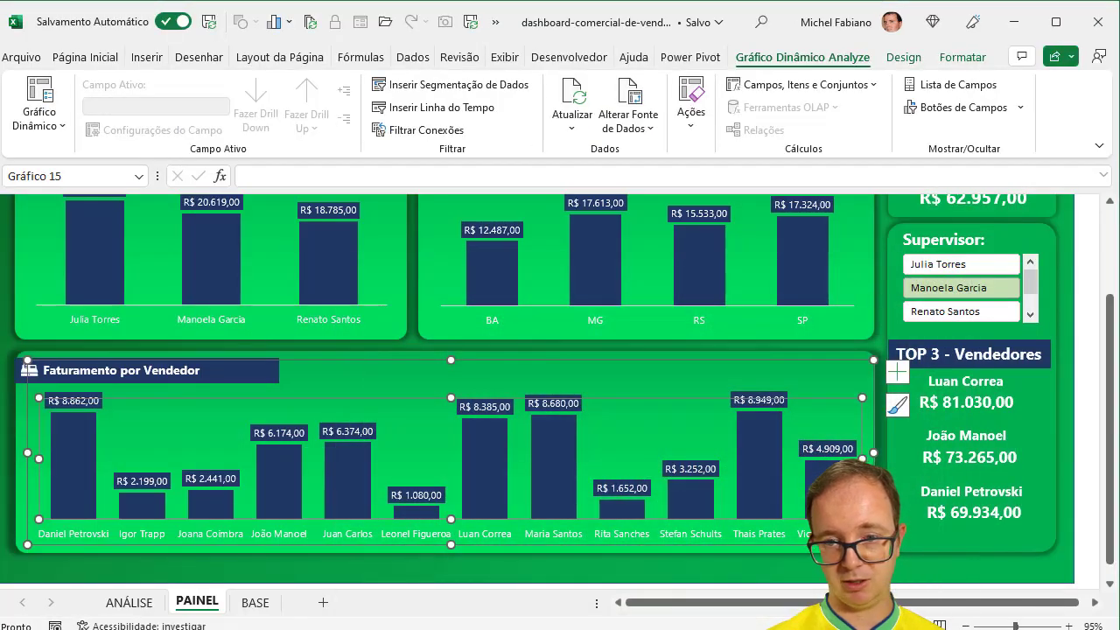
key("alt+Tab")
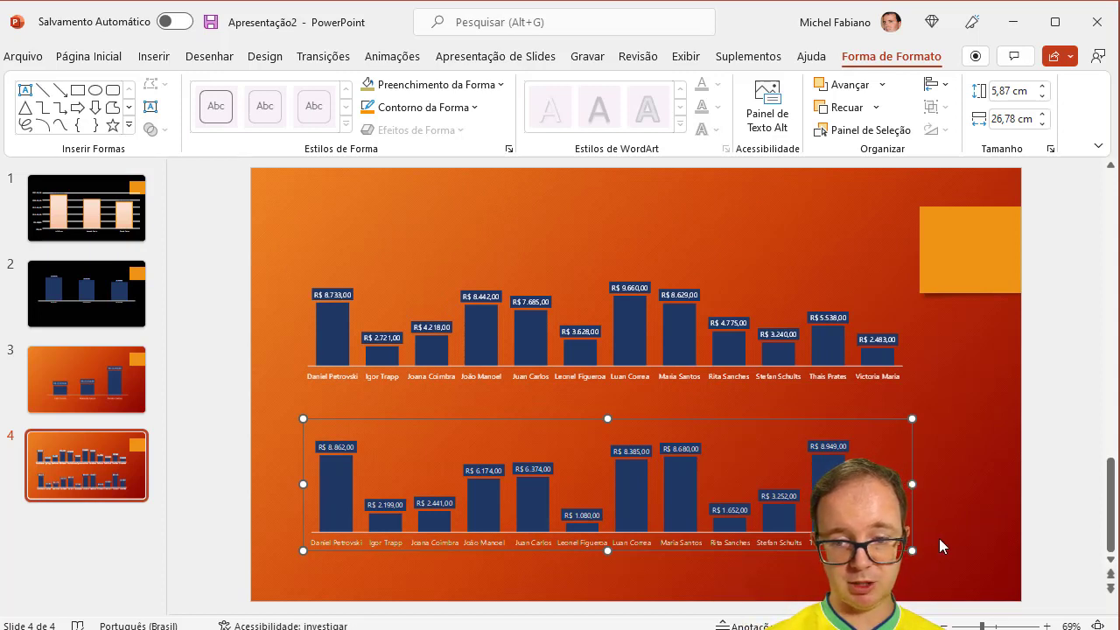
left_click(939, 540)
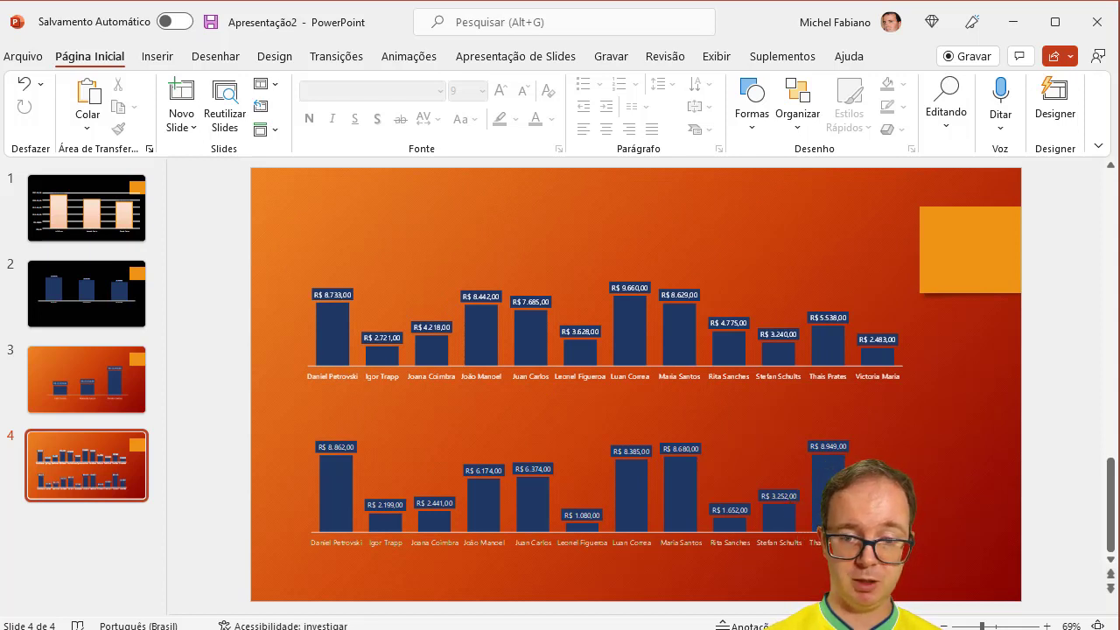
mouse_move(698, 628)
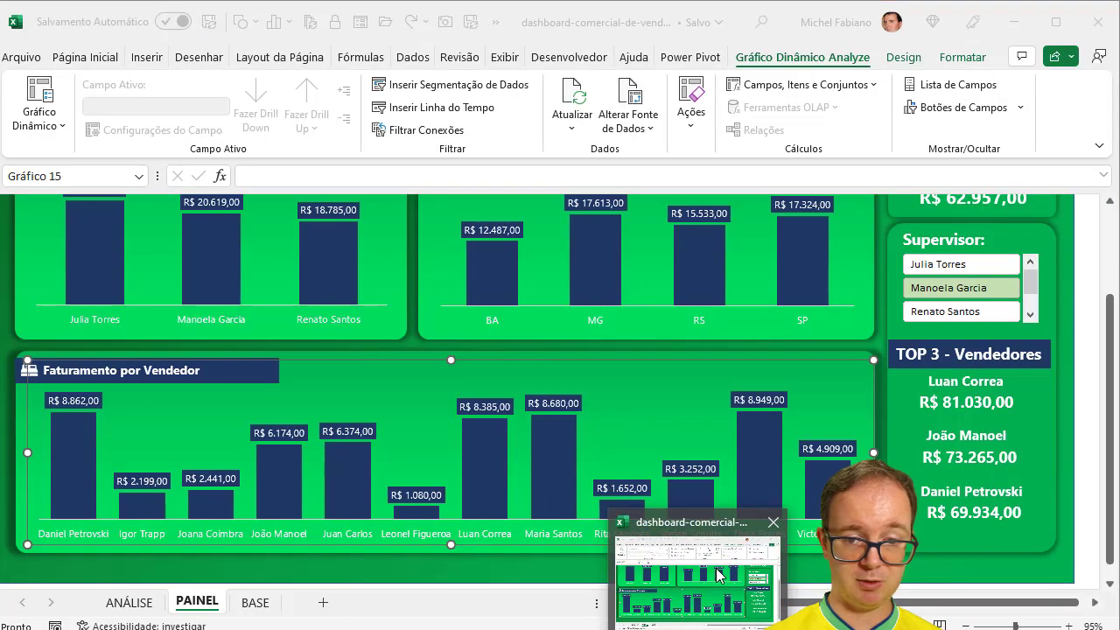
left_click(733, 554)
scroll(1109, 281, "up", 2)
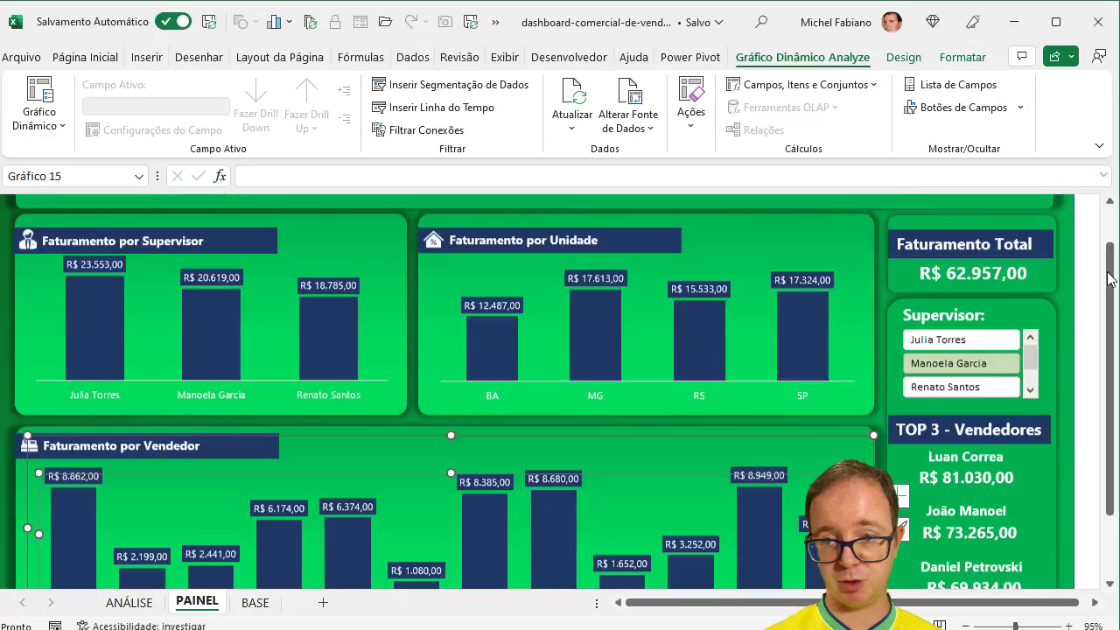
scroll(1109, 281, "up", 1)
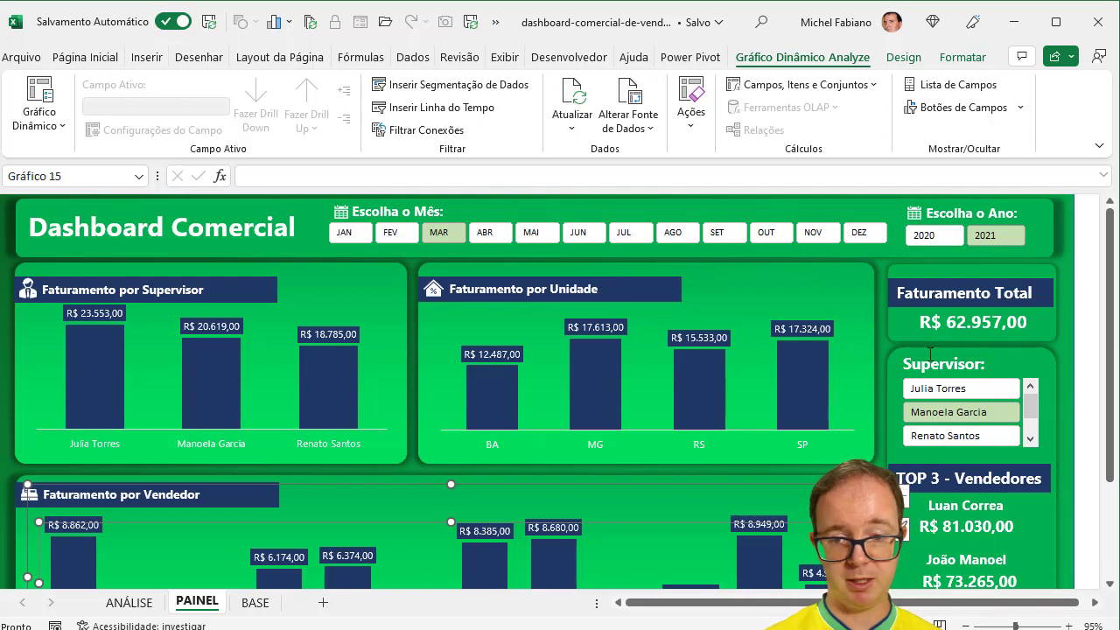
key("alt+Tab")
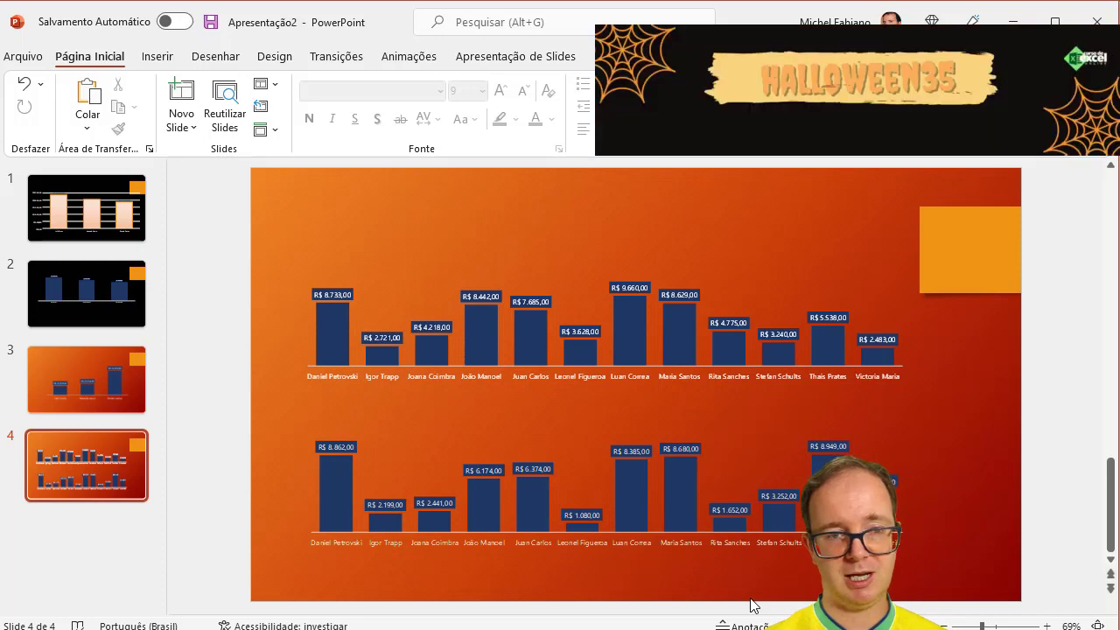
Scroll the deck from slide 3 up to slide 1.
left_click(1113, 363)
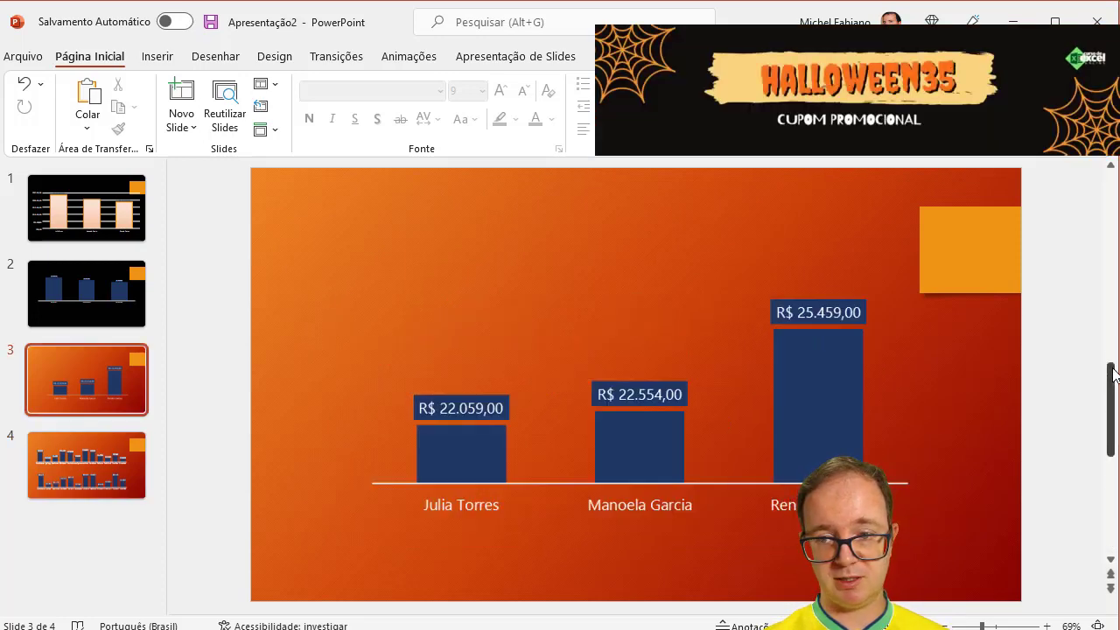
left_click_drag(1113, 363, 1115, 206)
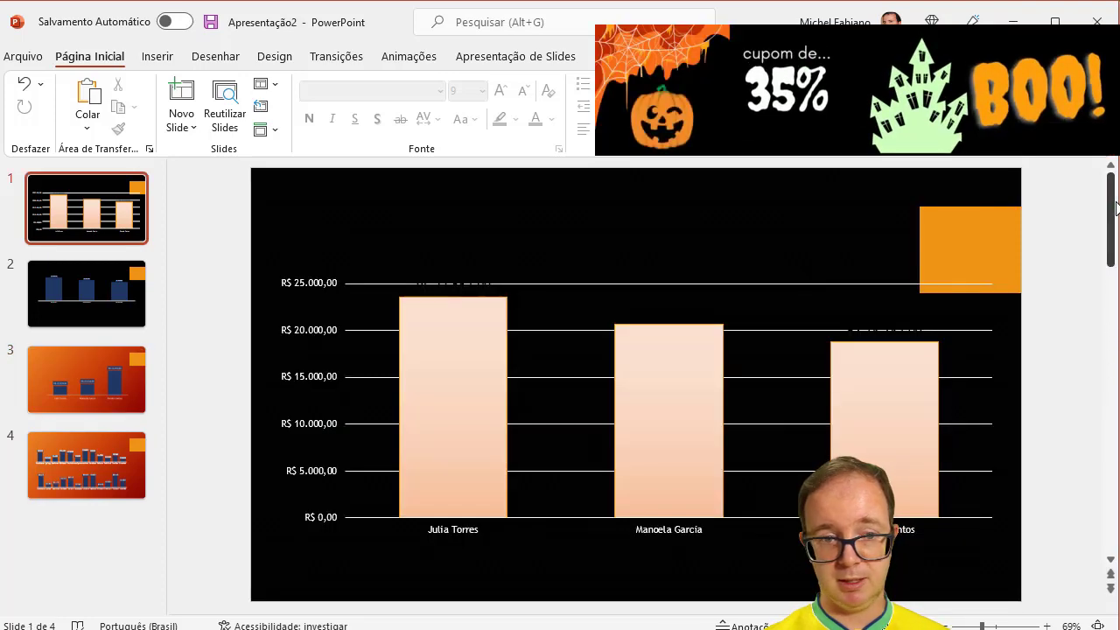